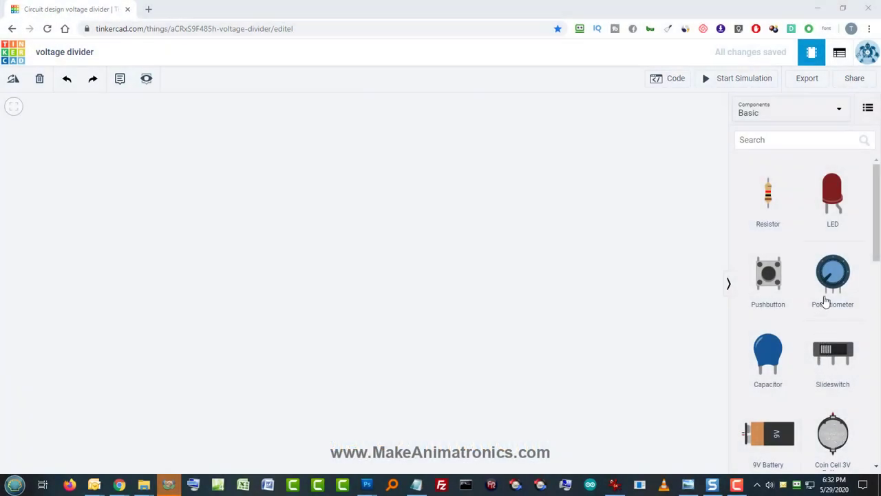
Drag a 250 kΩ potentiometer onto the empty circuit canvas
drag(825, 302, 493, 245)
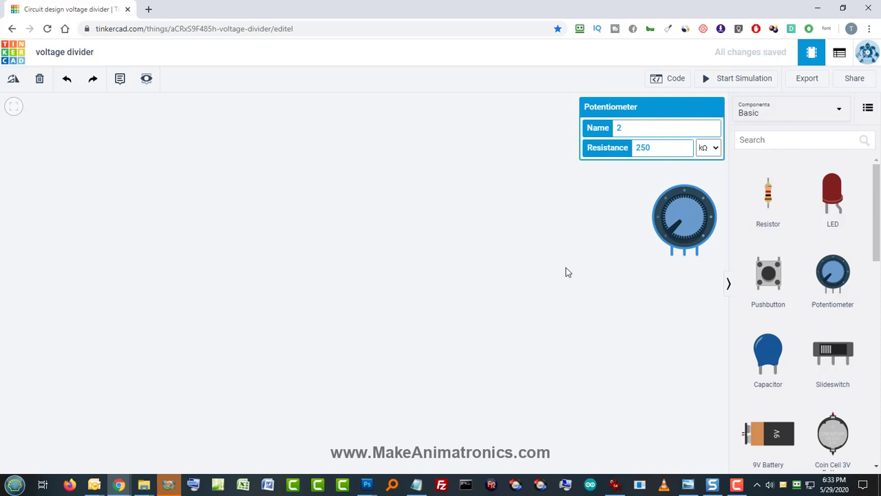
Add two 1 kΩ resistors, stacking the second directly below the first
drag(751, 173, 513, 180)
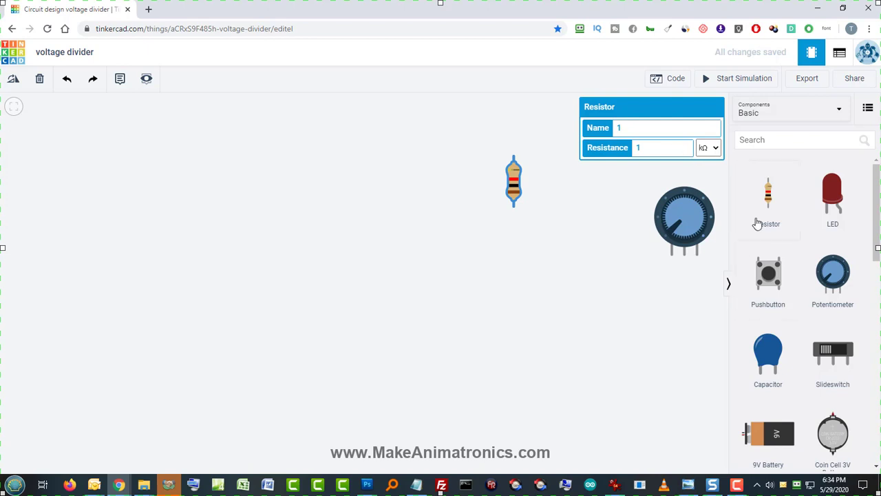
drag(764, 198, 516, 237)
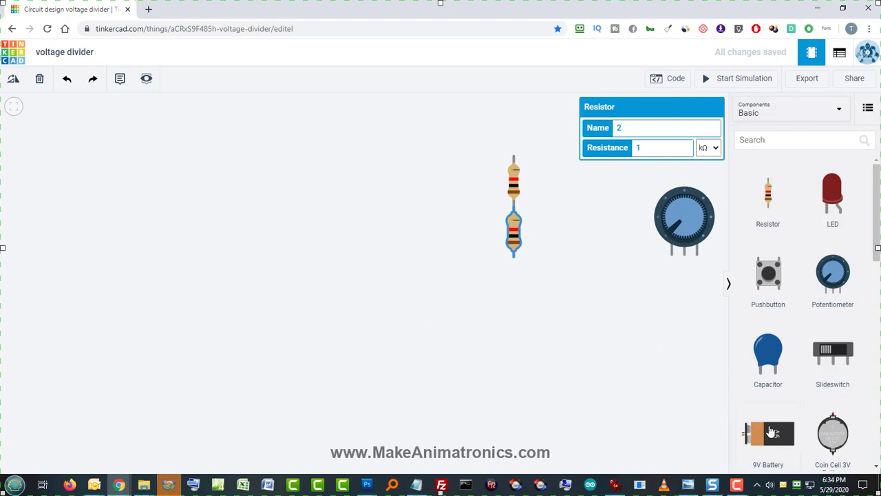
scroll(772, 412, down, 1)
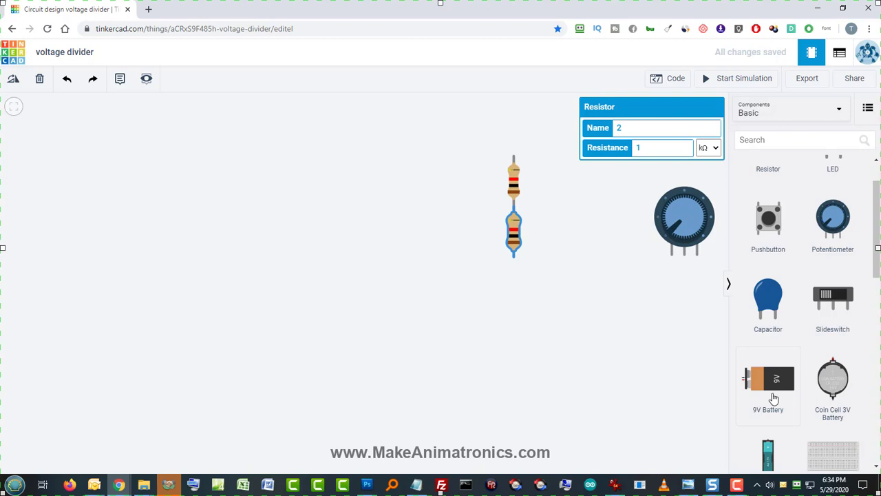
Search the parts for 'powe' and place a power supply left of the resistors
click(767, 139)
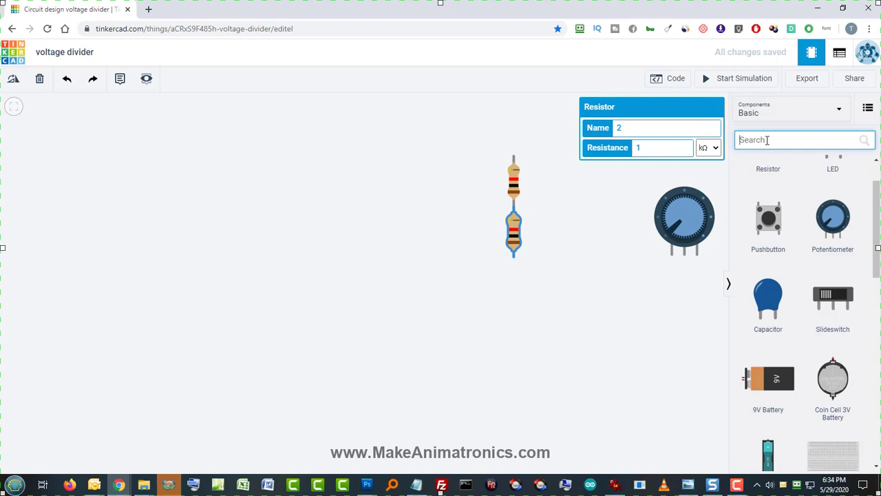
text(powe)
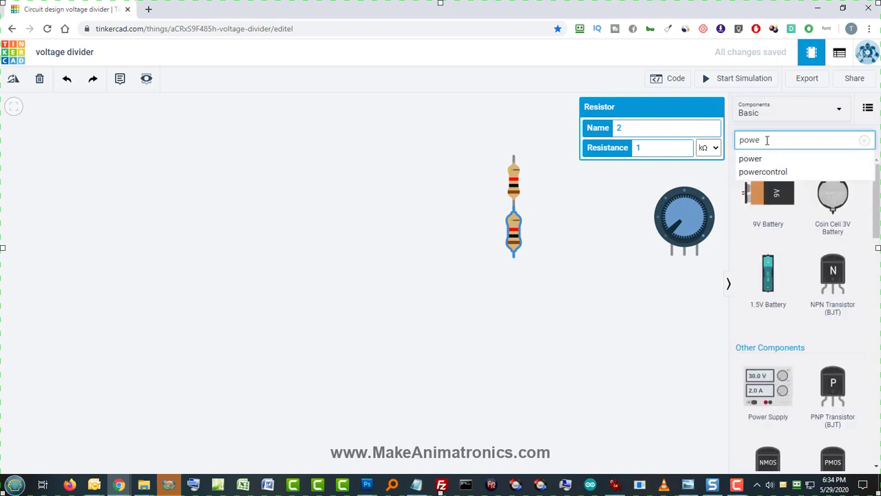
click(751, 159)
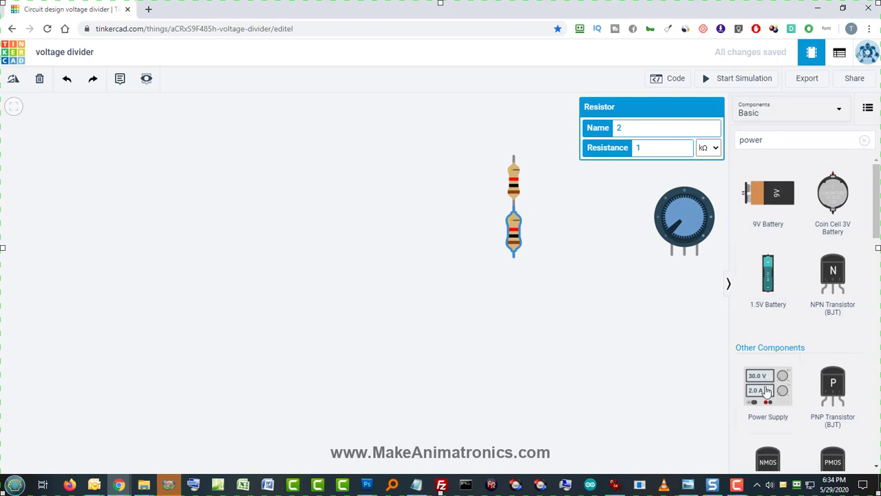
drag(766, 390, 388, 287)
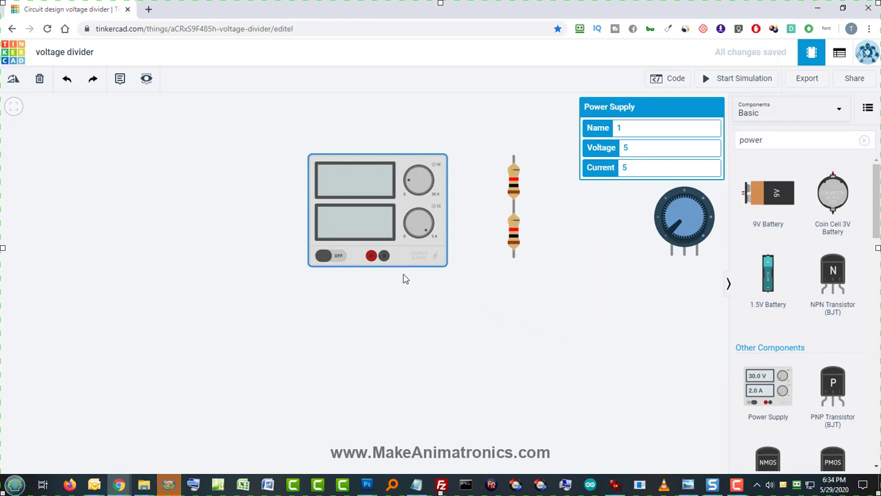
Route a wire from the supply's positive terminal to the top resistor
click(371, 256)
click(371, 287)
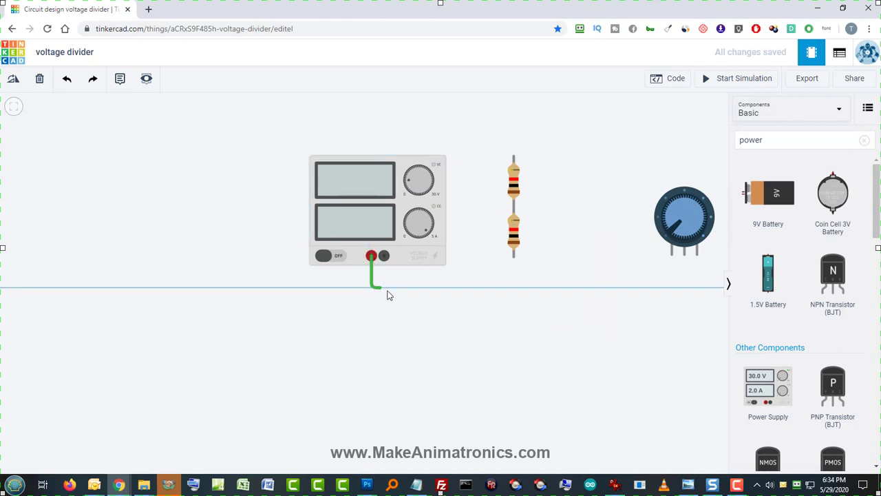
click(489, 285)
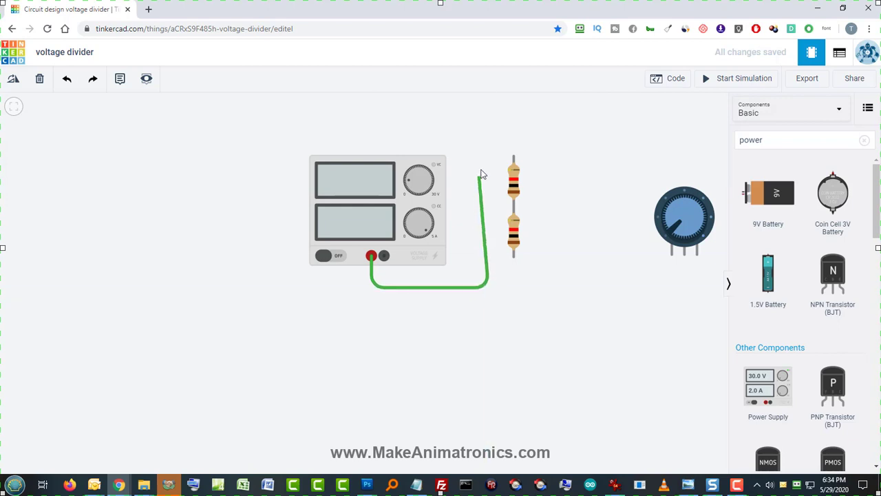
click(484, 155)
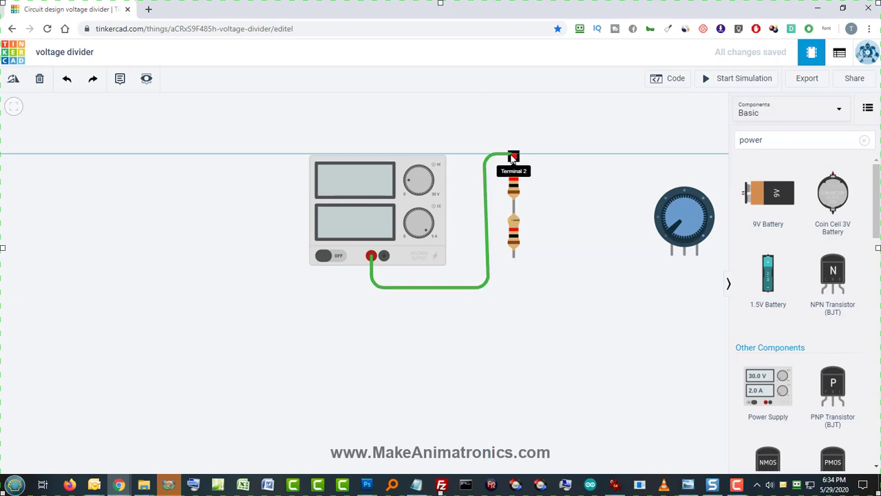
click(514, 157)
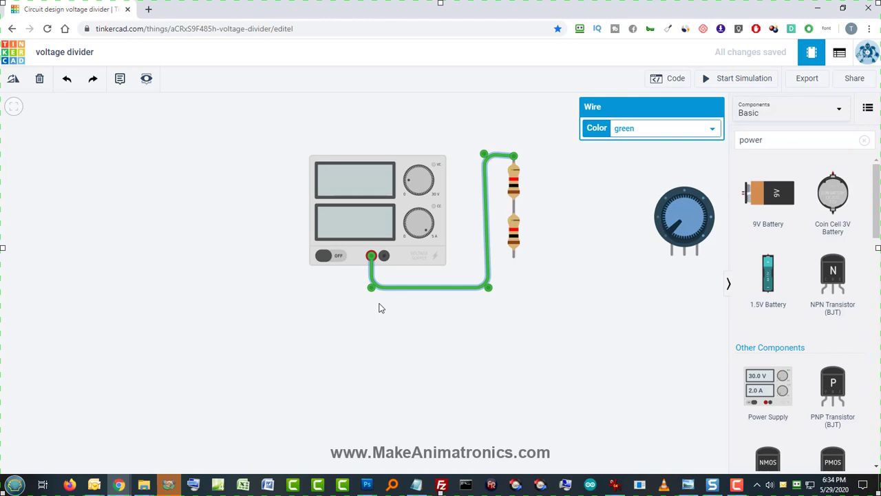
click(384, 257)
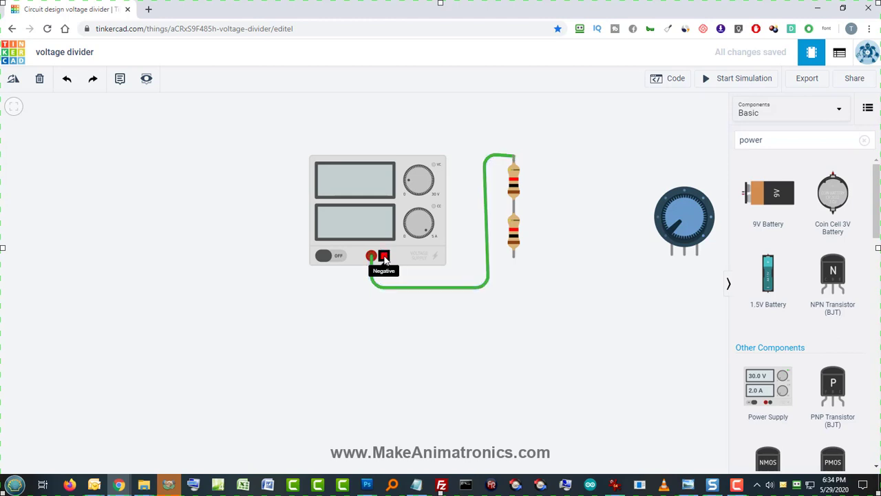
Route a wire from the supply's negative terminal to the bottom resistor
click(384, 257)
click(386, 303)
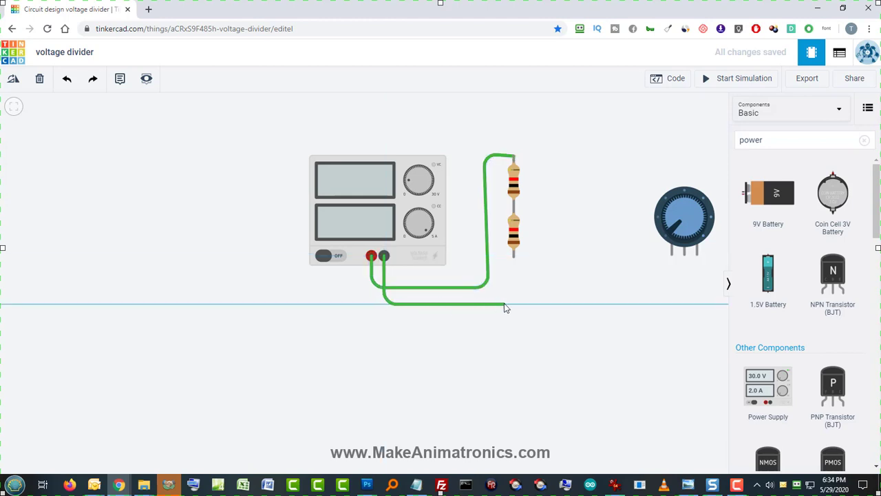
click(518, 303)
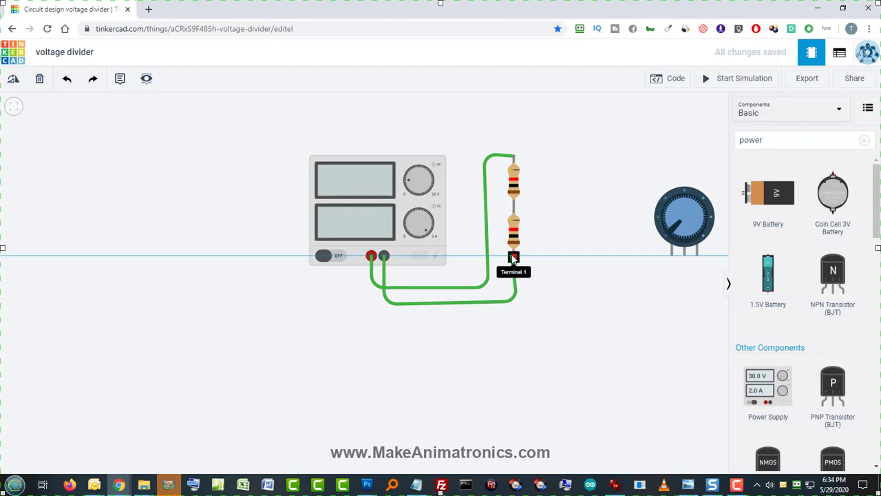
click(514, 257)
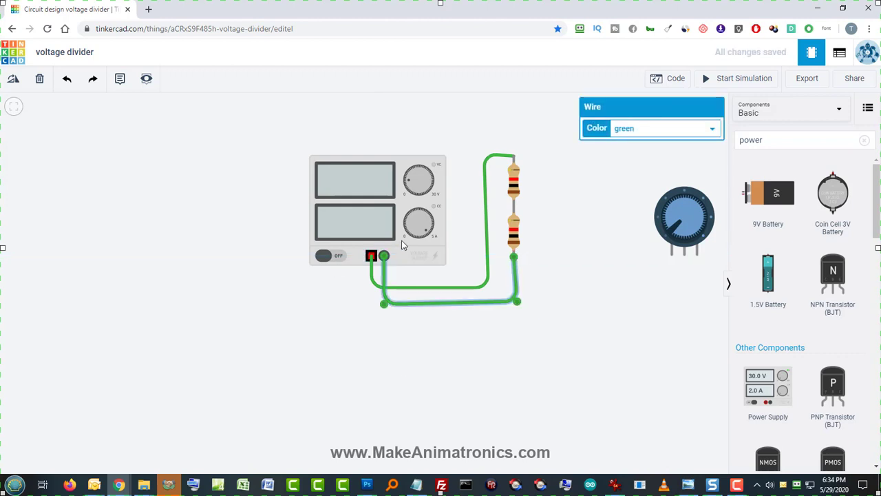
Set the negative supply wire's colour to black
click(647, 204)
click(458, 301)
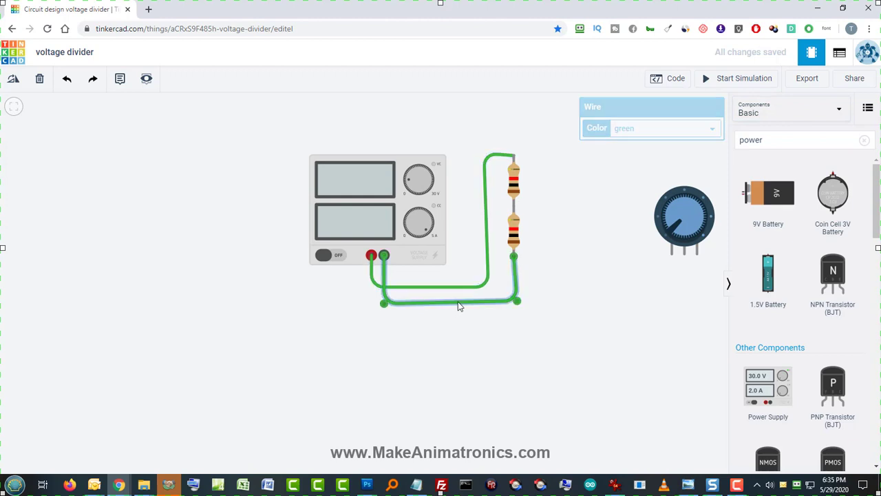
click(654, 134)
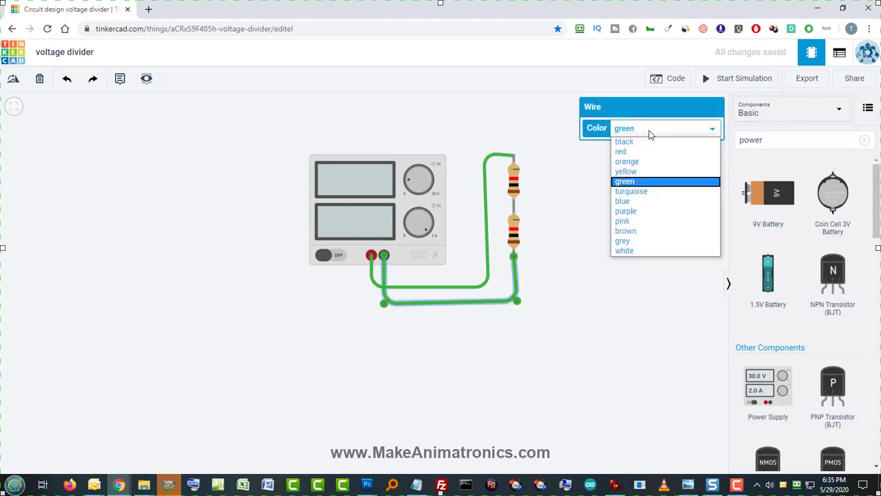
click(635, 143)
Set the positive supply wire's colour to red
click(504, 156)
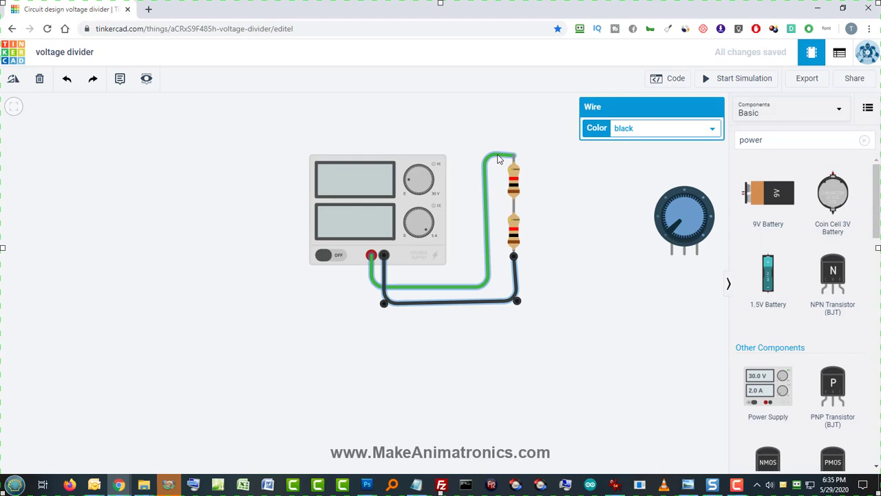
click(678, 134)
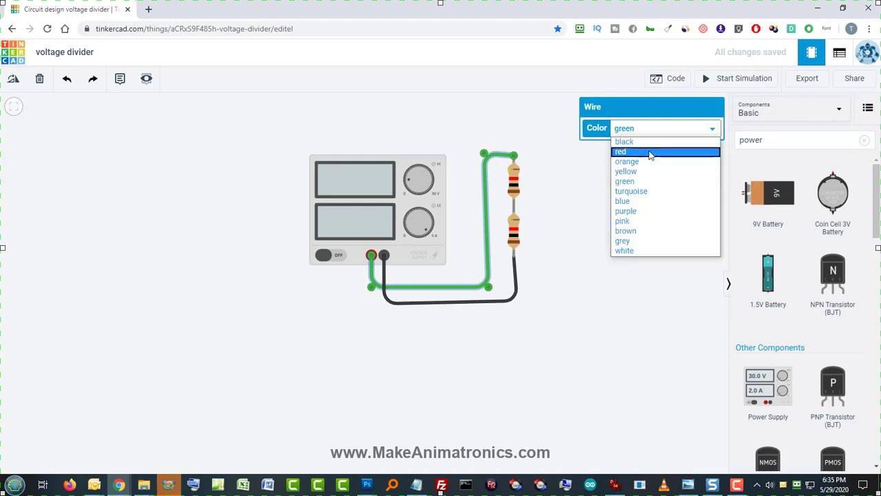
click(599, 152)
click(548, 388)
Adjust the black wire's corner point below the bottom resistor
click(483, 303)
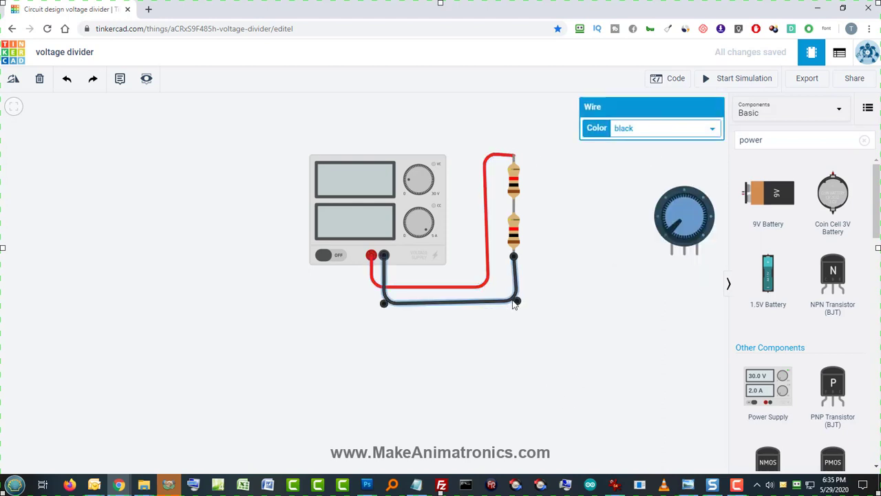
drag(518, 301, 516, 304)
click(487, 279)
click(484, 365)
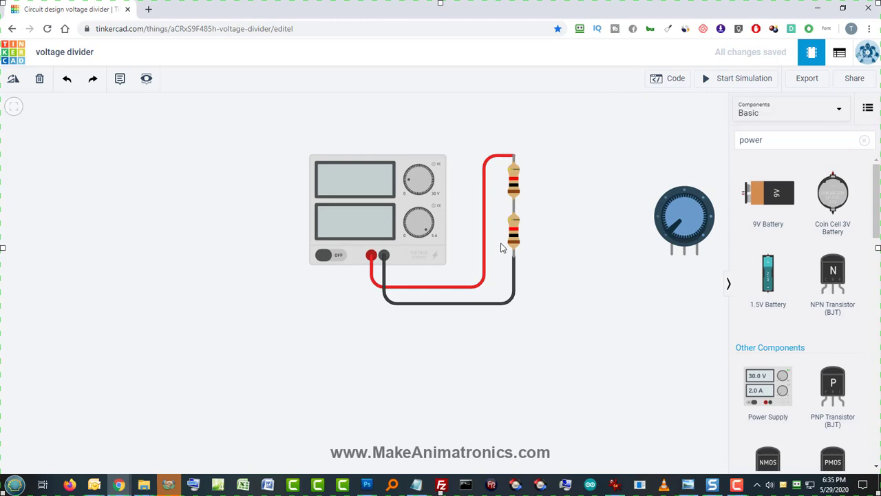
Start the simulation and set the power supply voltage to 10 V
click(729, 81)
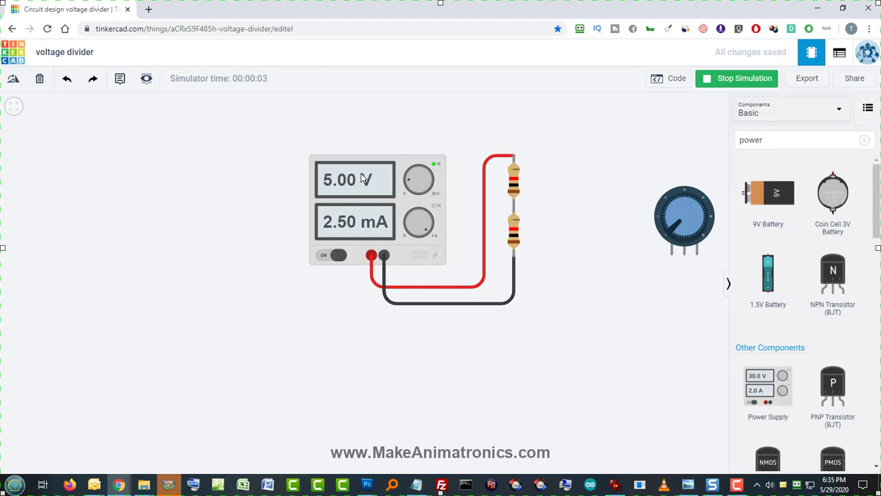
drag(406, 180, 404, 176)
click(404, 176)
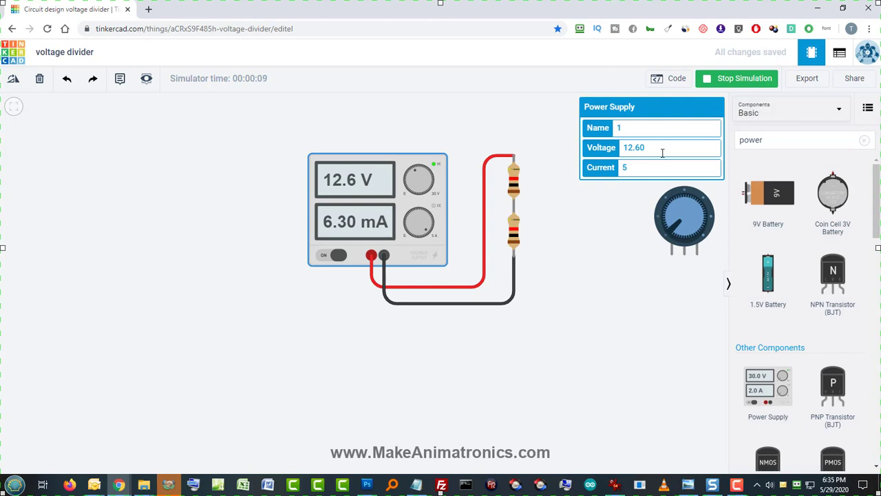
drag(661, 149, 621, 159)
text(10)
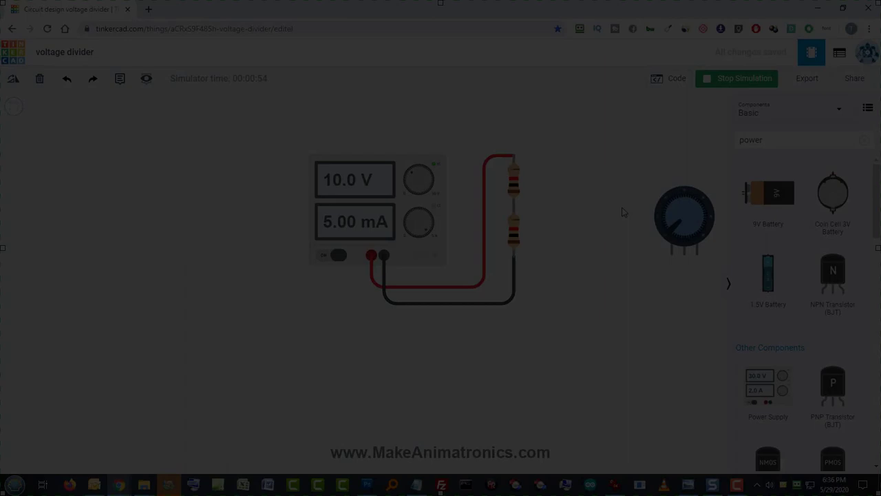
Search 'mul' and place a multimeter above the divider circuit
click(763, 140)
drag(764, 140, 739, 141)
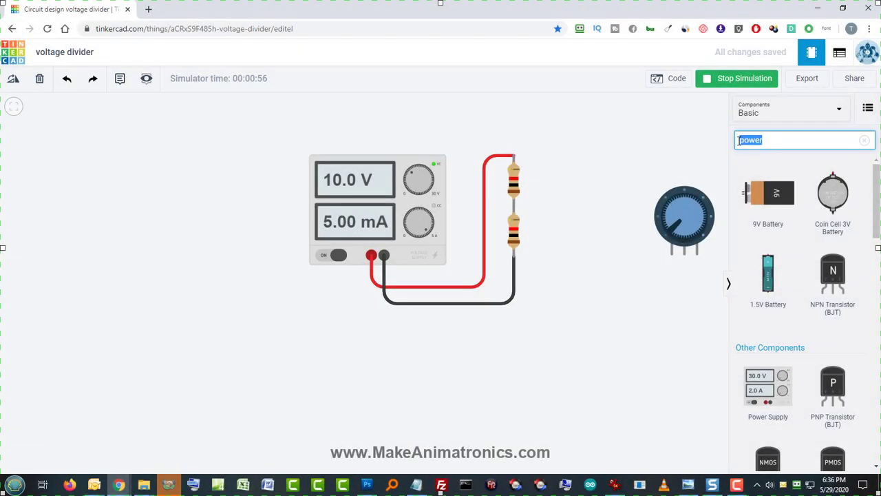
text(mul)
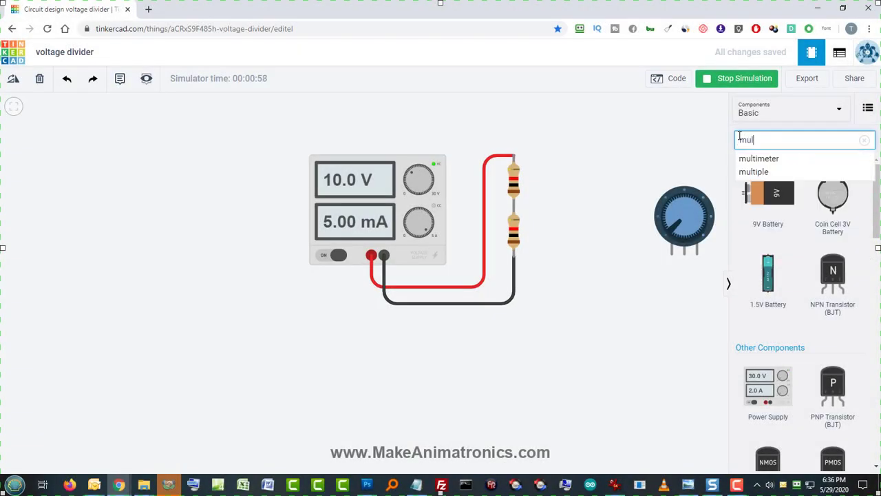
click(761, 159)
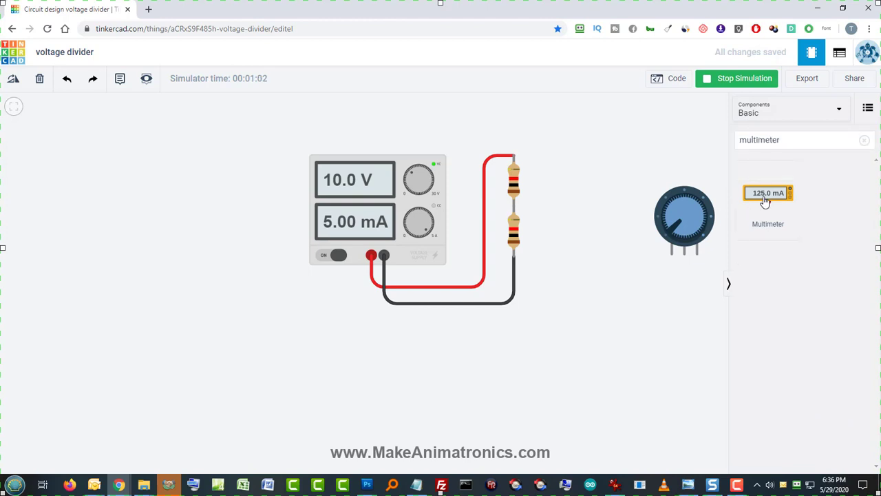
drag(770, 194, 631, 179)
click(633, 184)
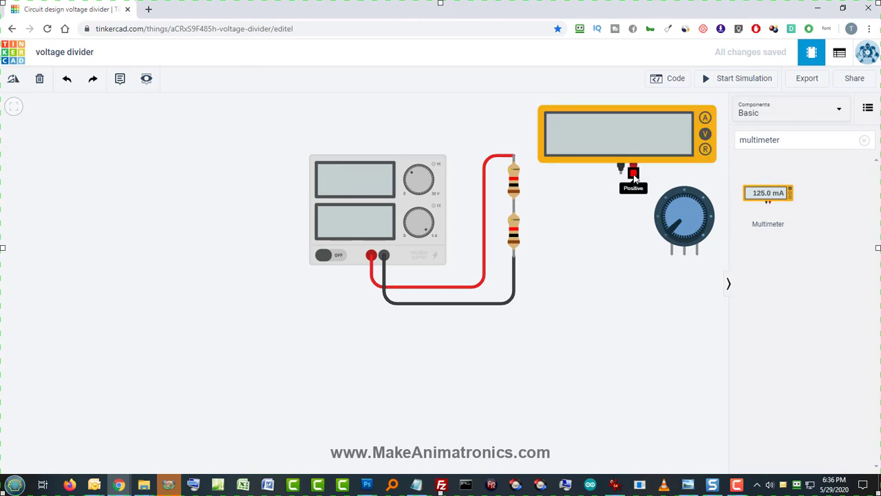
Wire the meter's positive lead to the resistor junction and negative to the lower resistor's bottom
click(633, 176)
click(630, 203)
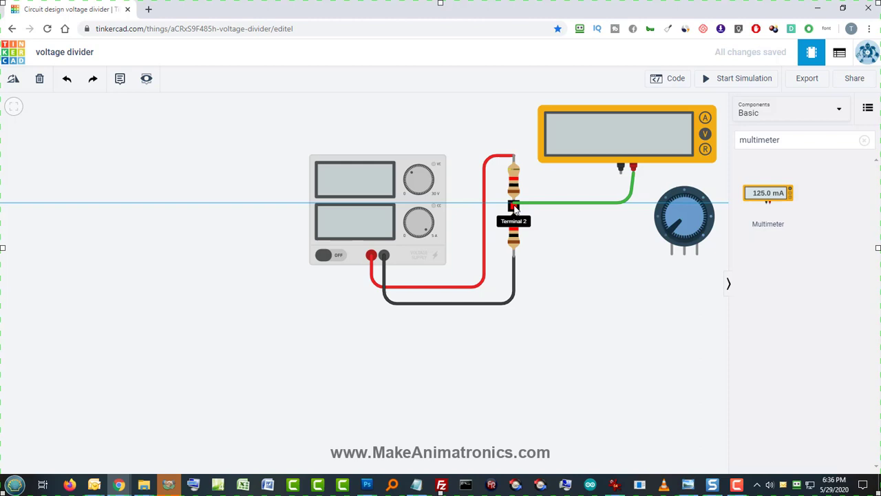
click(514, 206)
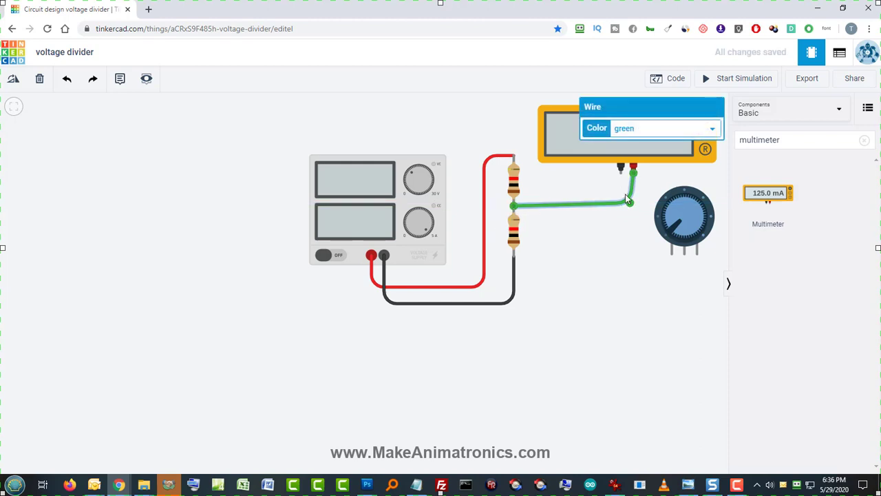
click(622, 173)
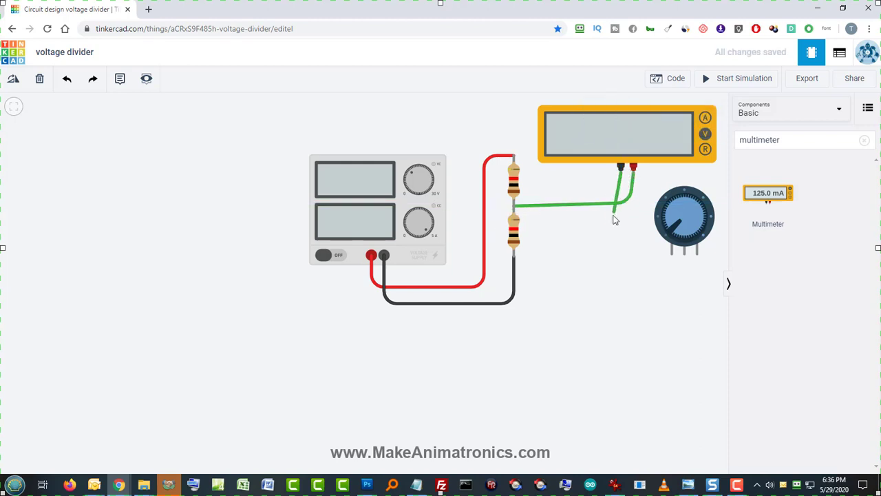
click(622, 256)
click(514, 256)
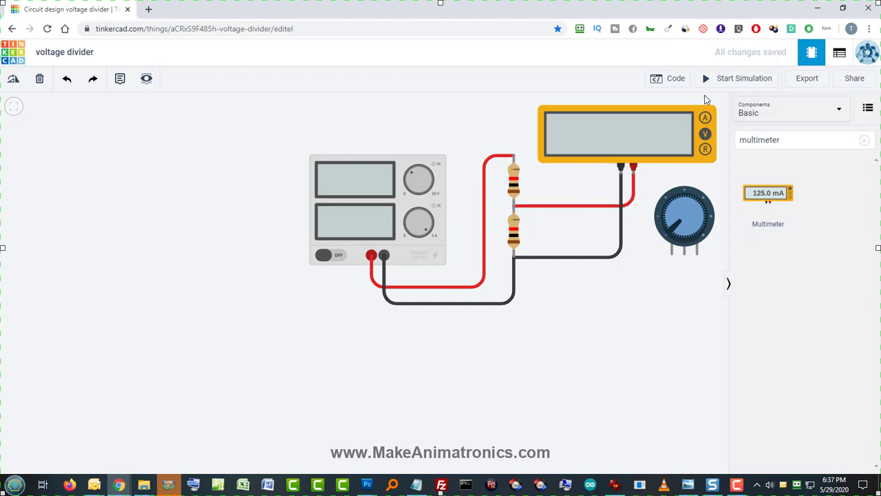
Run the simulation to confirm 5.00 V from 10.0 V, stop it, and remove the potentiometer
click(718, 83)
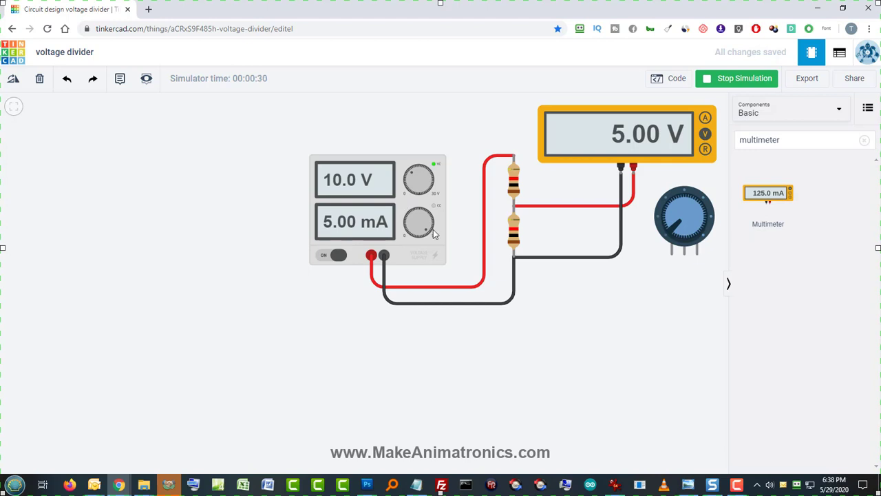
click(425, 250)
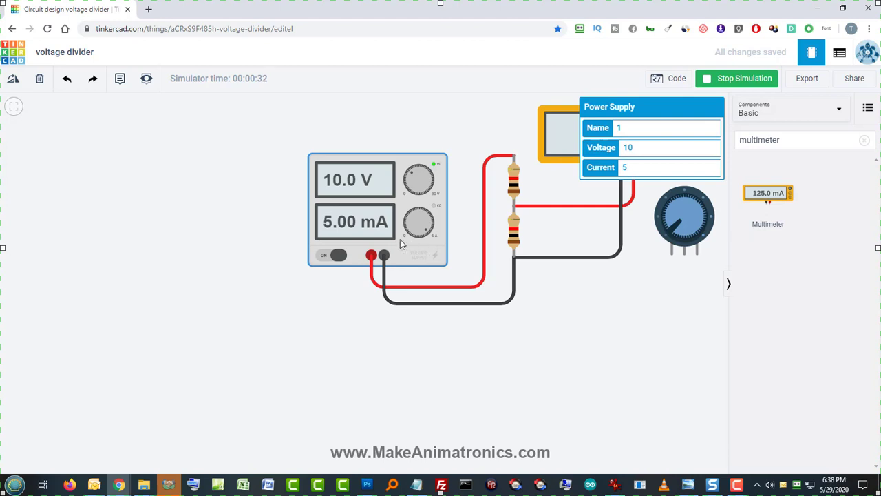
click(739, 74)
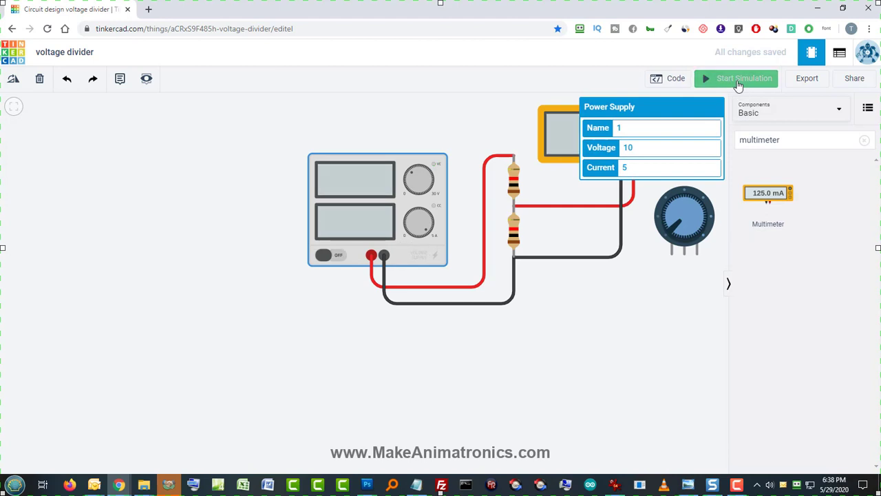
drag(585, 298, 515, 298)
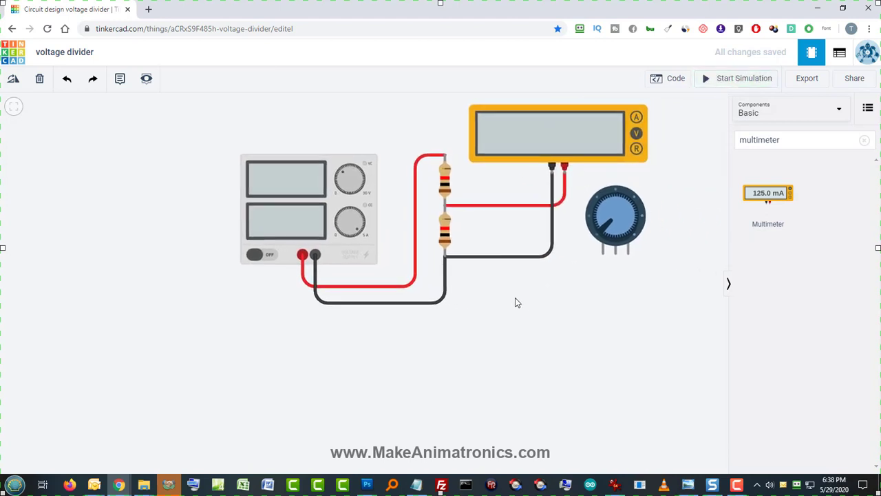
click(605, 216)
click(606, 212)
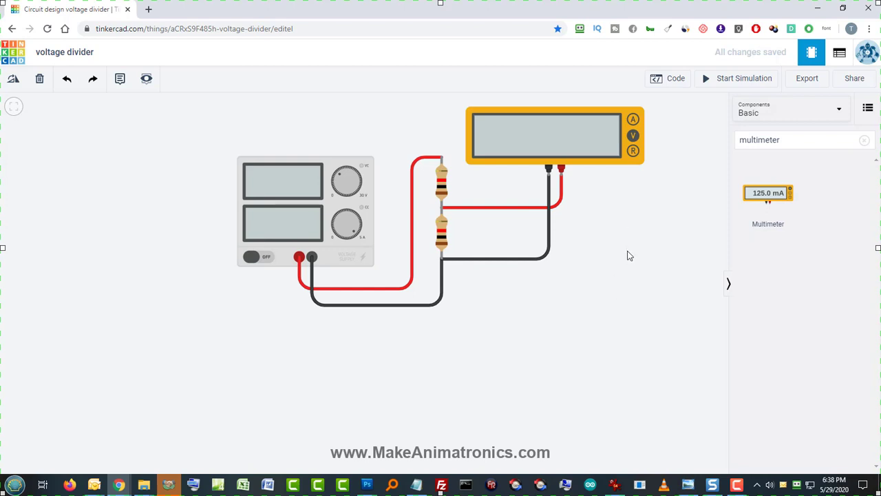
Search the parts library for 'arduino' to bring up the Arduino Uno R3
drag(557, 259, 420, 250)
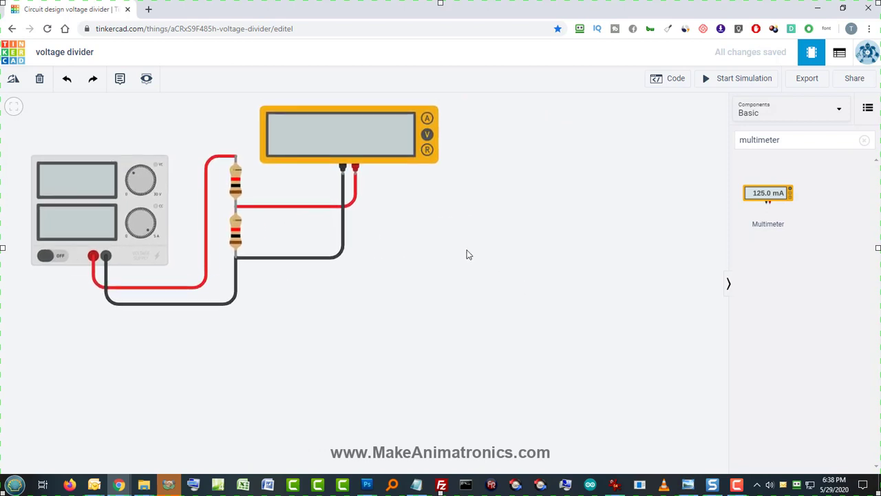
triple_click(778, 140)
text(arduino)
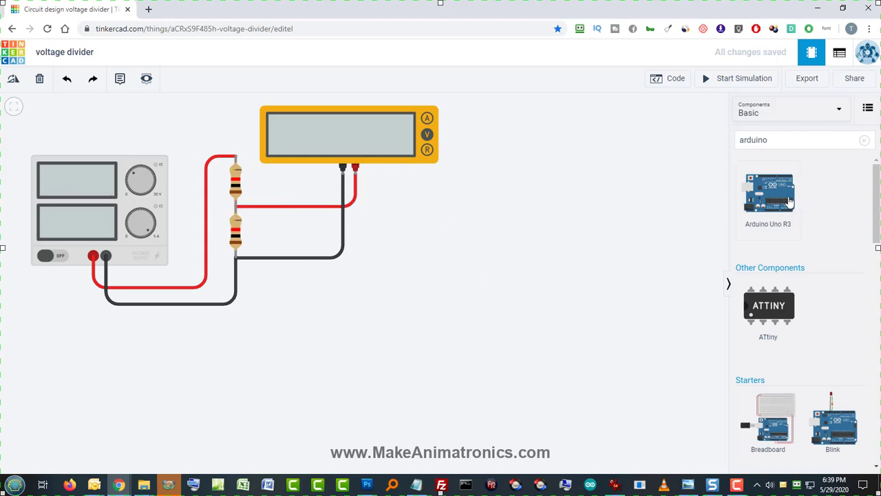
Place an Arduino Uno R3 below the divider circuit
click(603, 278)
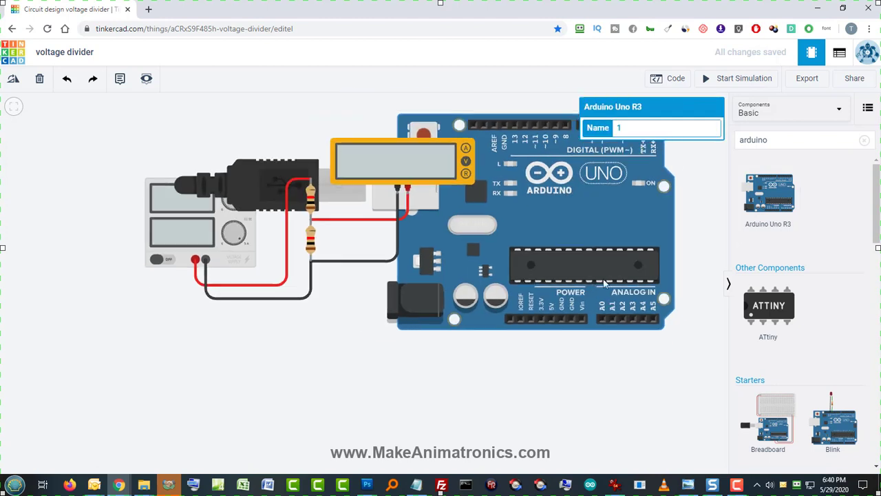
scroll(586, 282, down, 4)
scroll(568, 279, down, 2)
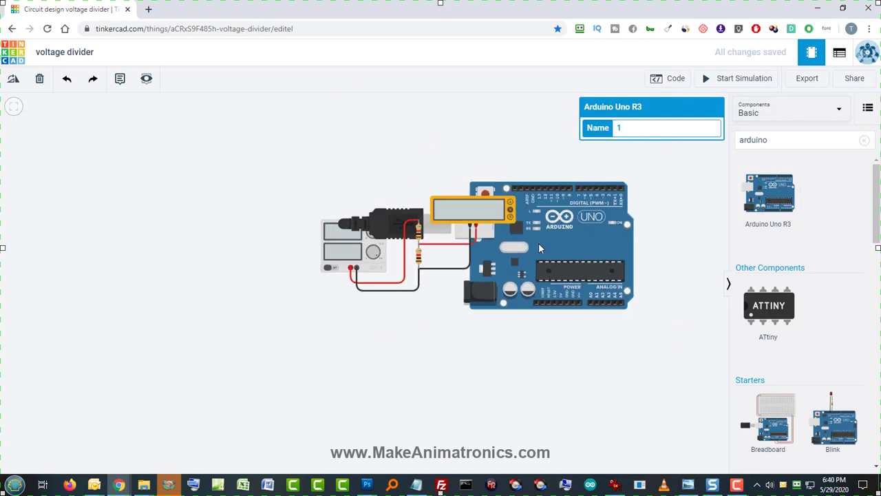
drag(543, 249, 606, 359)
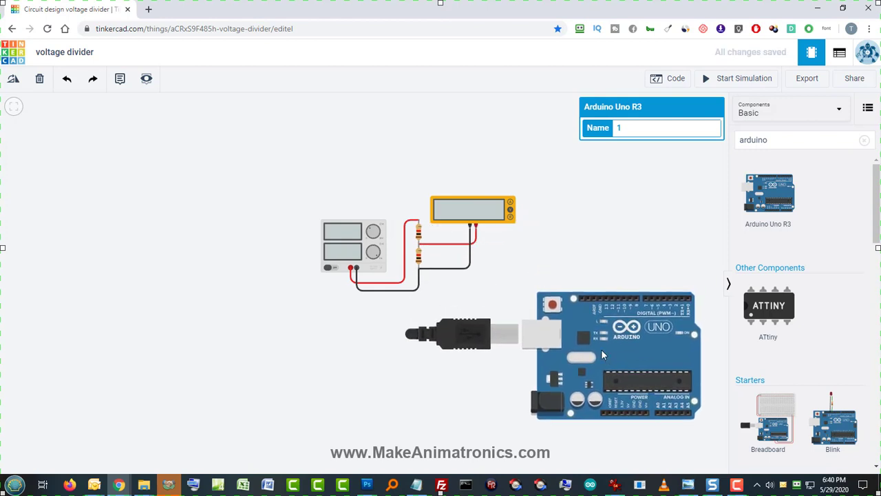
Connect Arduino pin 7 to the resistor junction with an orange wire, then run the simulation
click(646, 296)
click(646, 296)
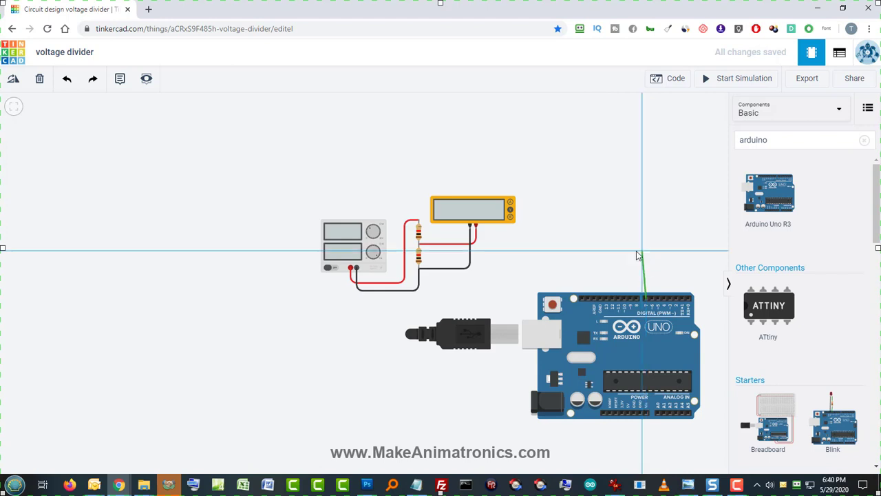
click(422, 252)
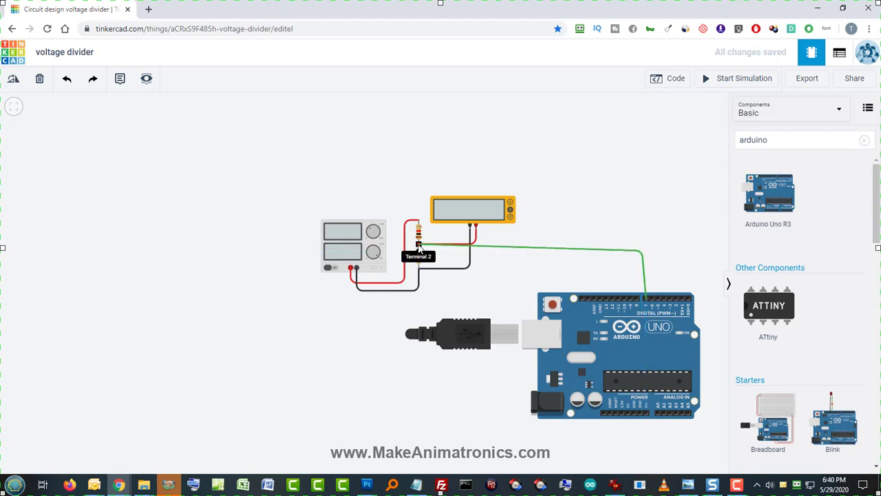
click(418, 245)
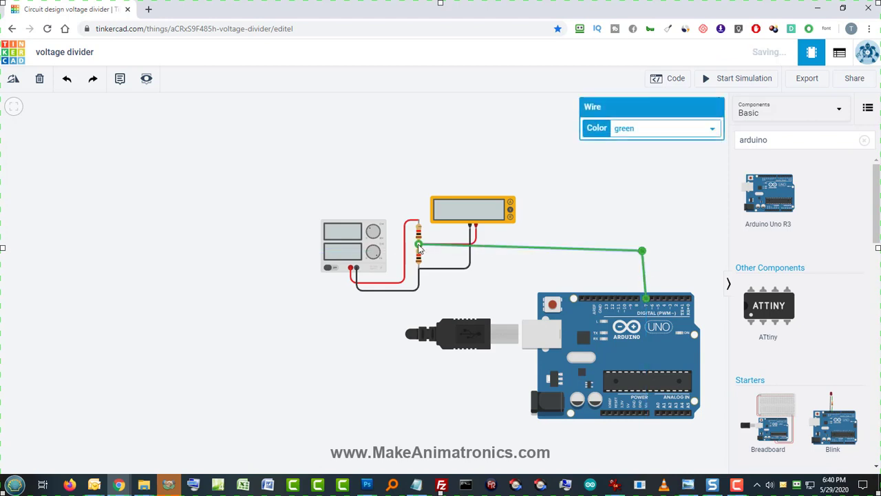
click(658, 131)
click(634, 161)
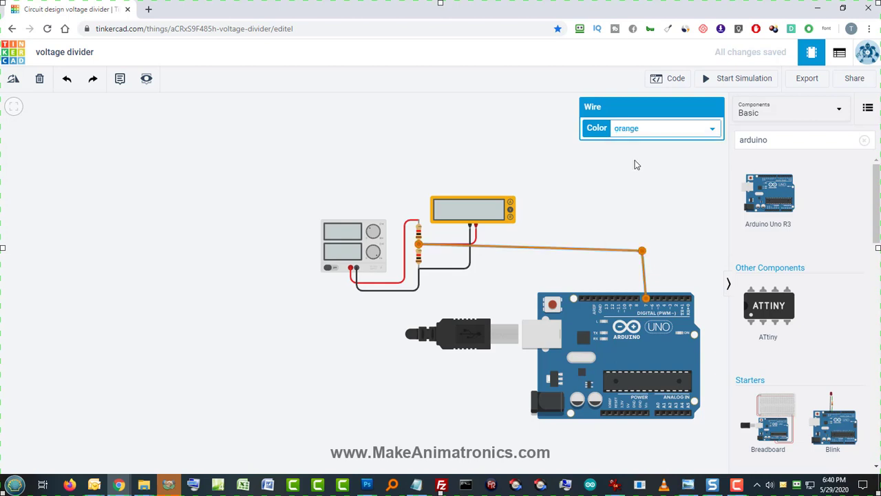
mouse_move(644, 253)
mouse_down()
mouse_move(656, 245)
mouse_move(646, 244)
mouse_up()
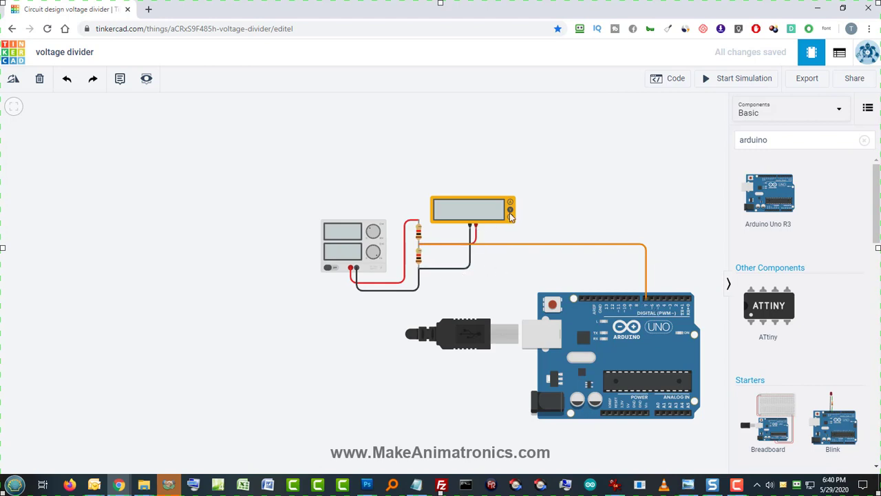
click(737, 78)
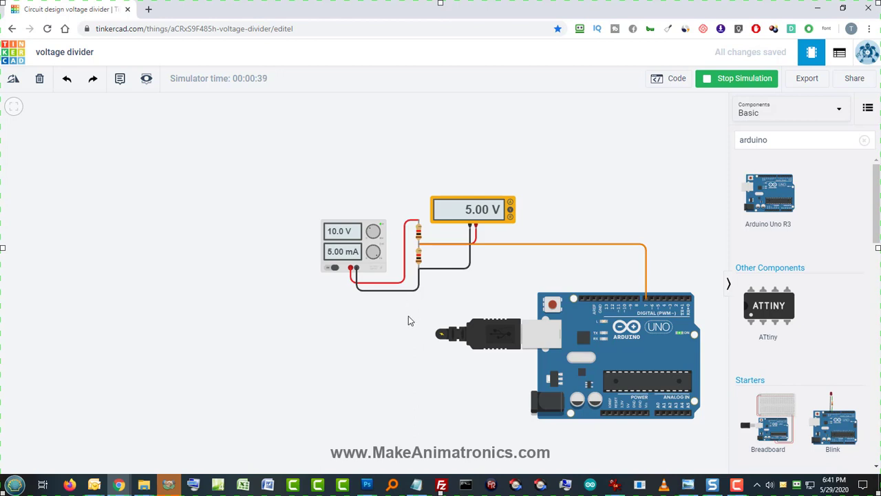
Add a 250 kΩ potentiometer, rotate it twice with R, and place it left of the divider
drag(202, 325, 579, 303)
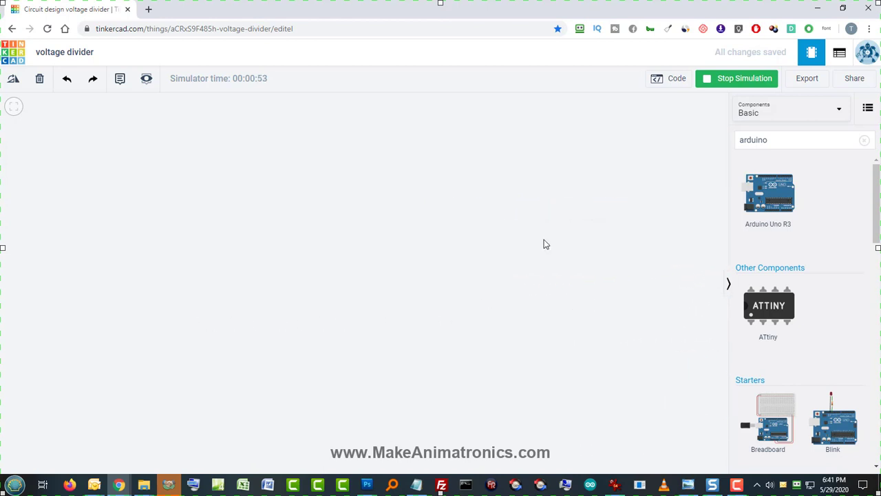
click(790, 140)
text(pot)
drag(767, 193, 454, 200)
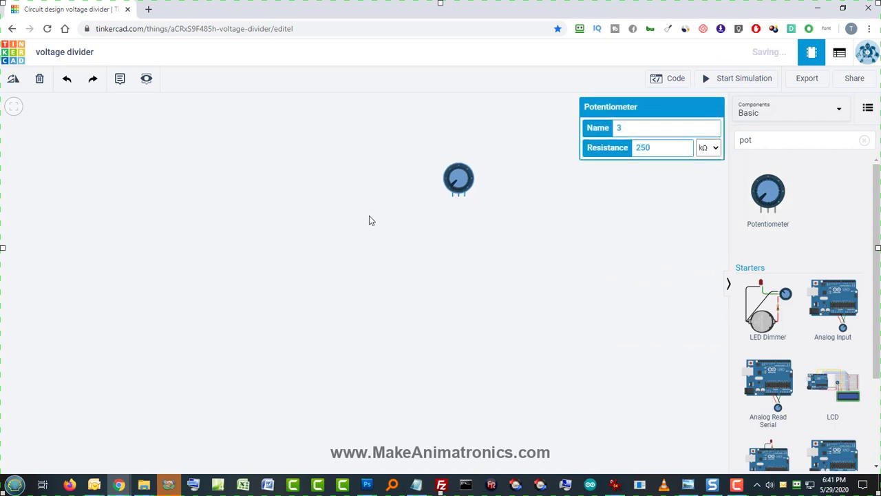
key(r)
key(r)
key(r)
key(r)
key(r)
key(r)
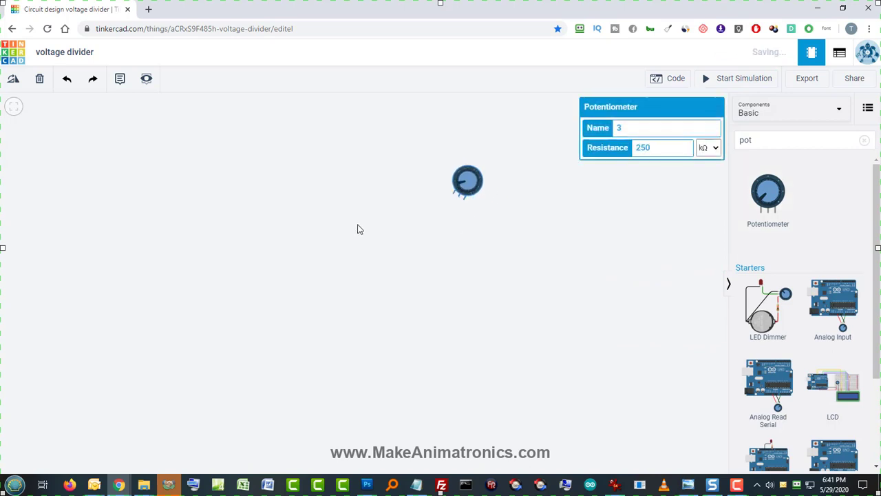
key(r)
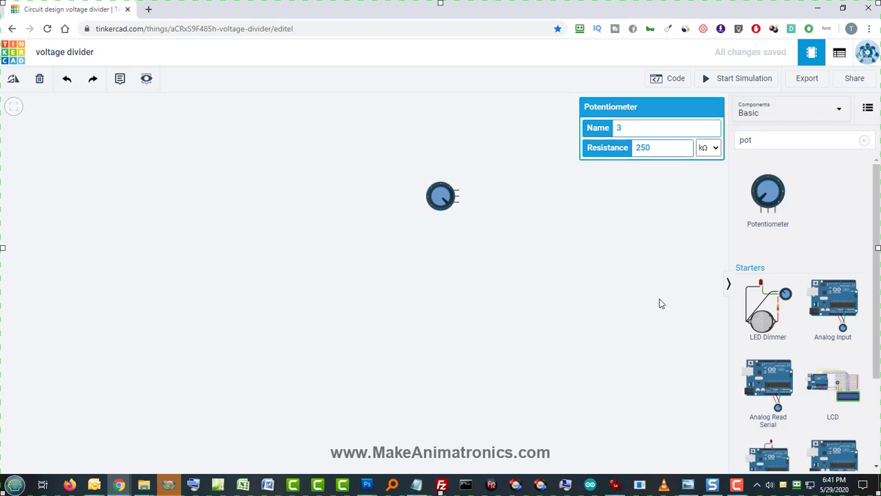
drag(659, 303, 375, 295)
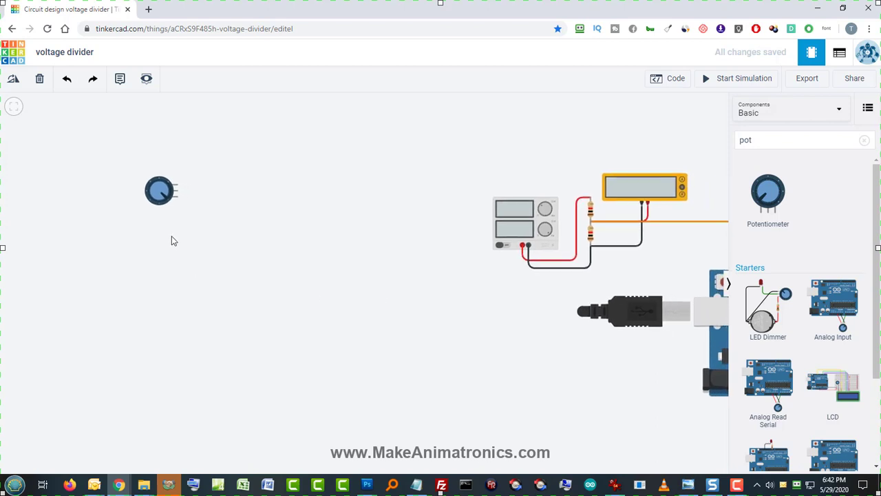
drag(159, 198, 350, 197)
drag(427, 314, 388, 299)
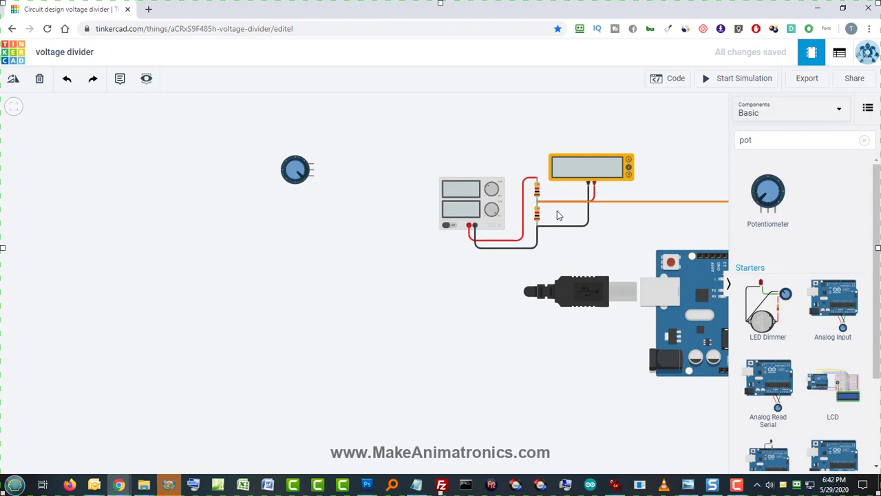
Restart the simulation, with the meter reading 5.00 V and the new potentiometer unwired
click(723, 81)
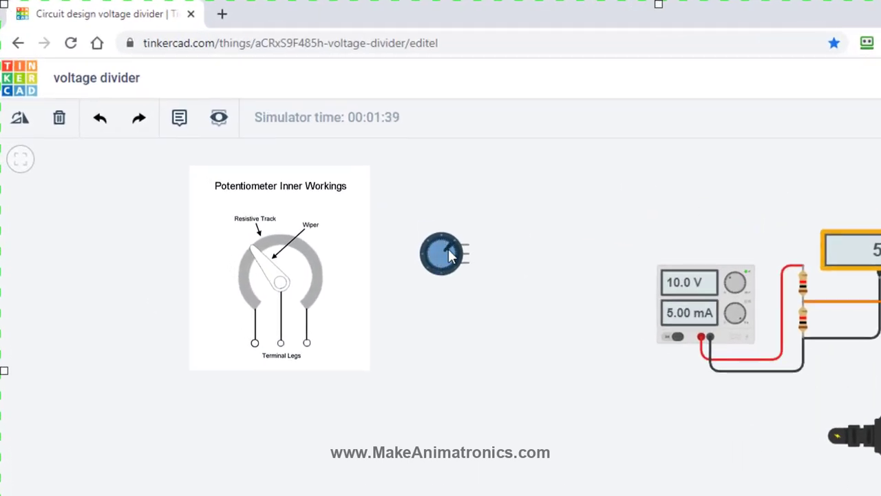
Rotate the unconnected potentiometer's knob counter-clockwise while the simulation runs
drag(448, 251, 461, 265)
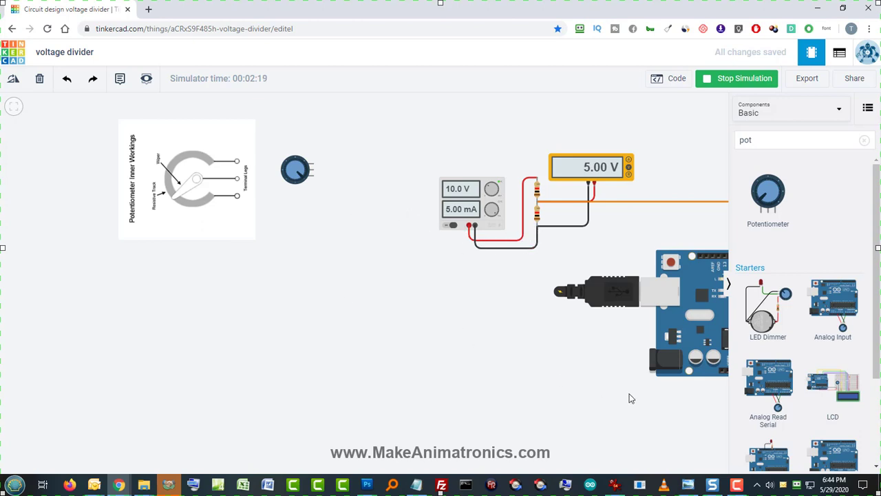
Place a 9V battery from the Basic components, rotated upright, just left of the potentiometer
click(762, 117)
click(762, 143)
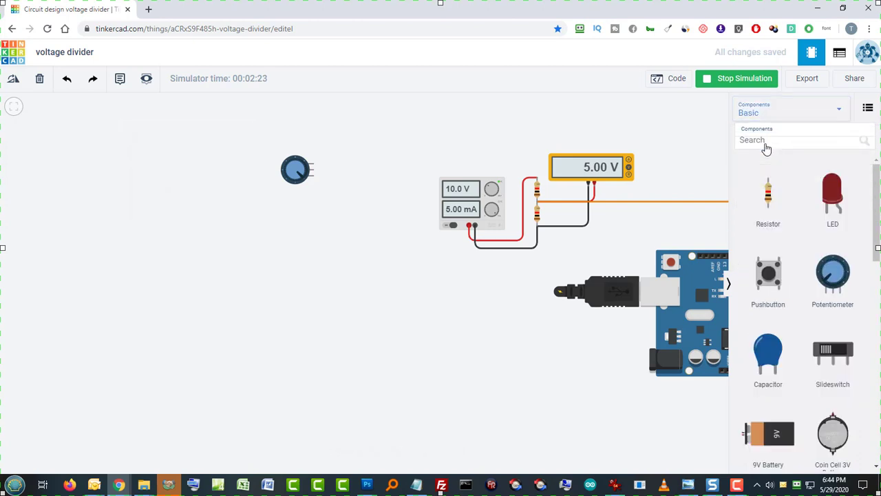
drag(758, 431, 97, 291)
key(r)
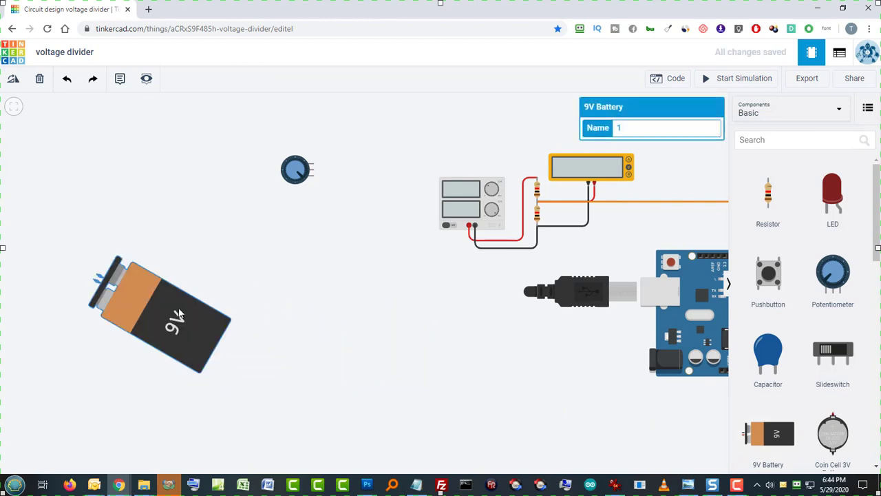
drag(101, 337, 164, 283)
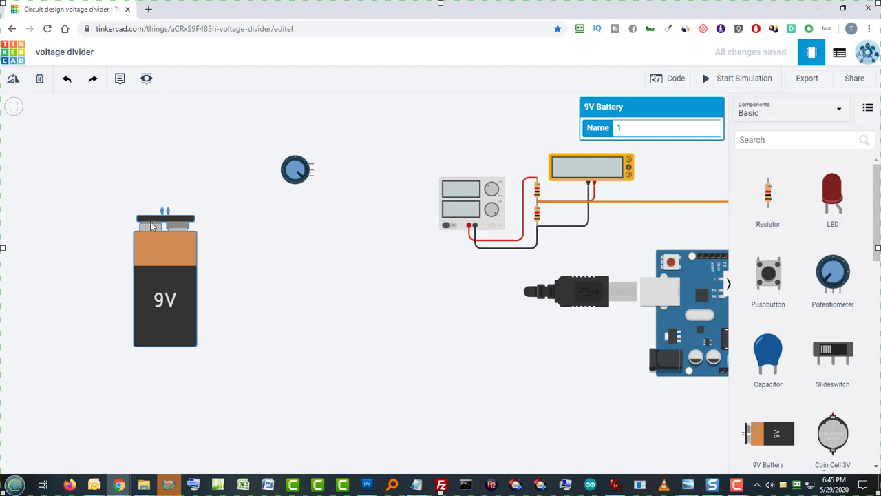
click(218, 276)
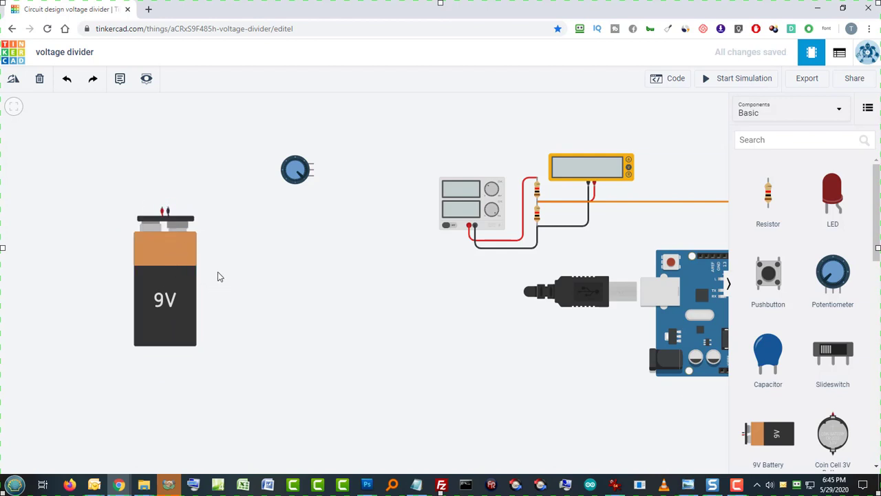
Wire the battery's positive terminal to potentiometer Terminal 2 and its negative terminal to Terminal 1
click(163, 209)
click(177, 126)
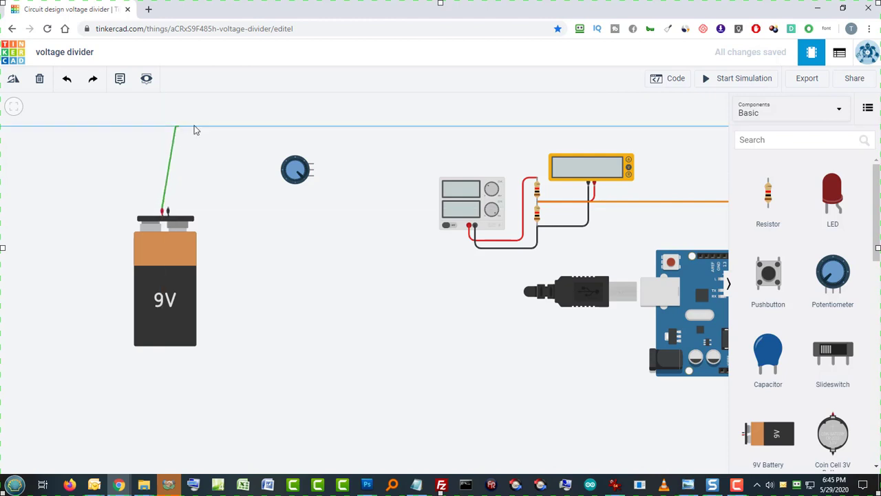
click(322, 138)
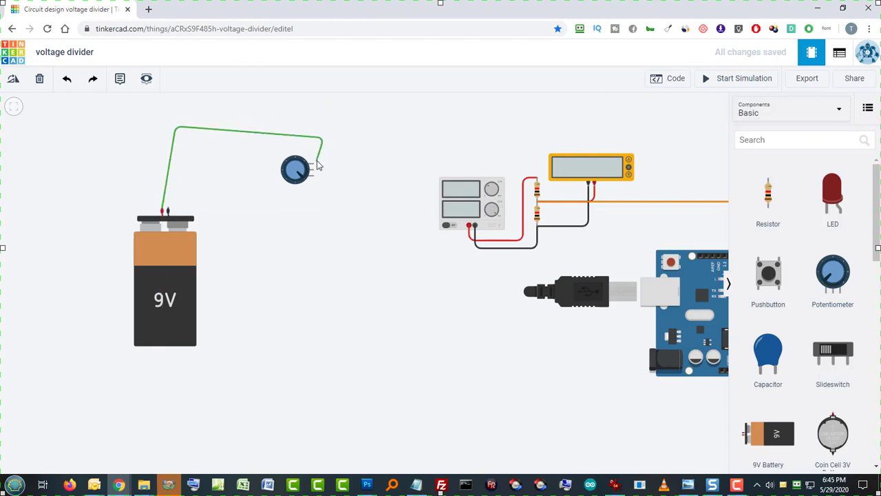
click(313, 165)
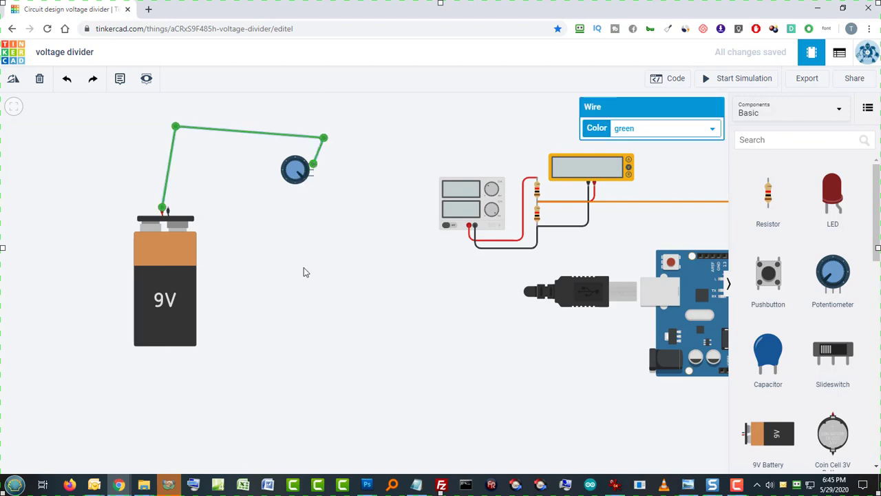
click(167, 211)
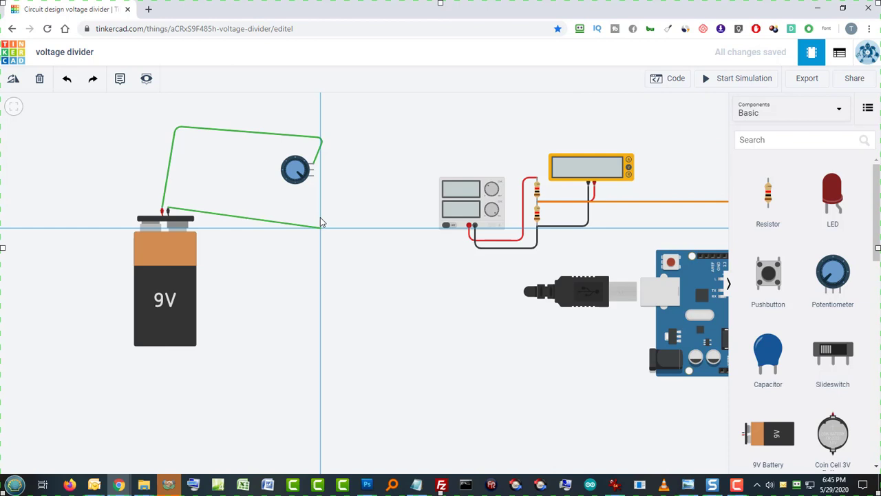
click(320, 225)
click(313, 176)
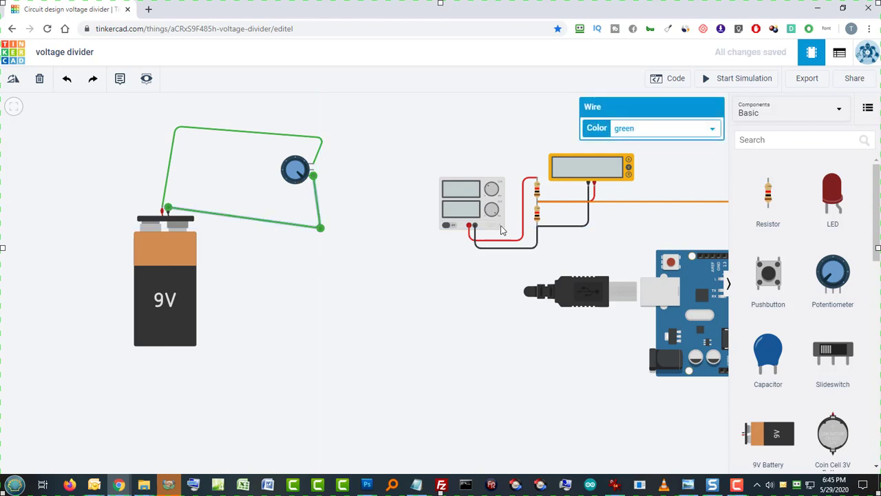
click(602, 234)
drag(601, 234, 571, 227)
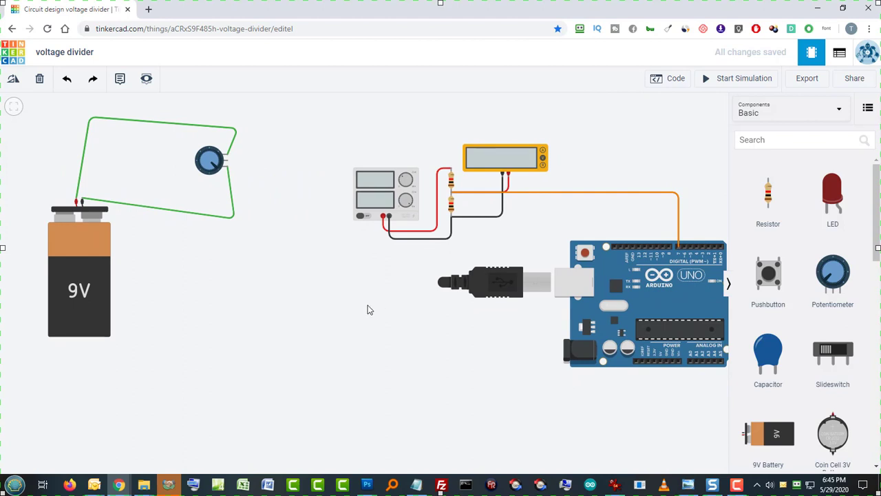
Place a second Arduino Uno below the battery and wire the potentiometer's wiper to a digital pin
drag(368, 309, 484, 305)
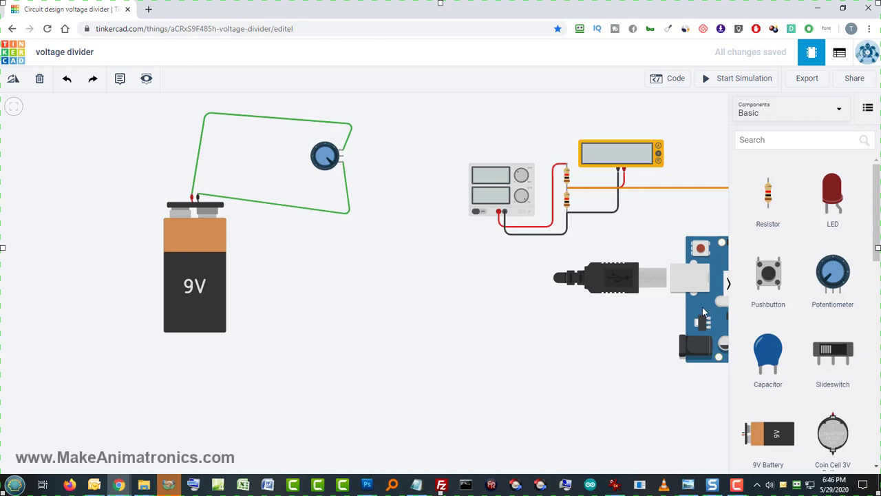
drag(704, 311, 428, 389)
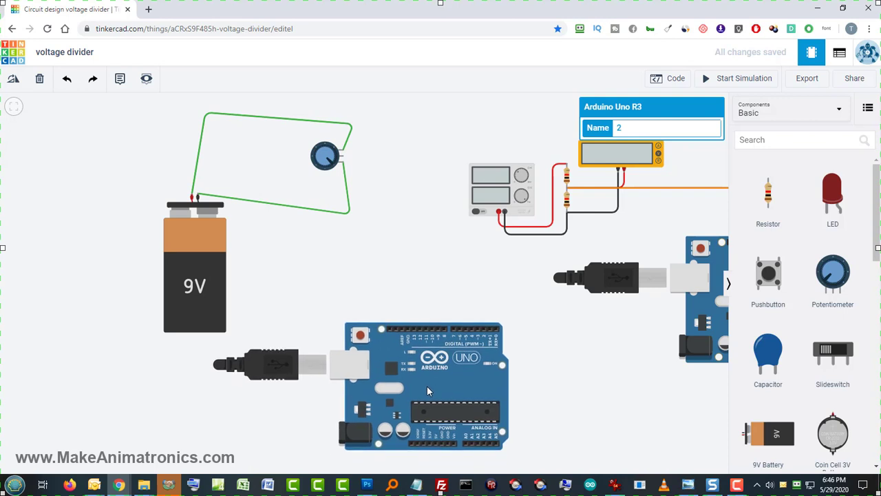
drag(531, 365, 630, 339)
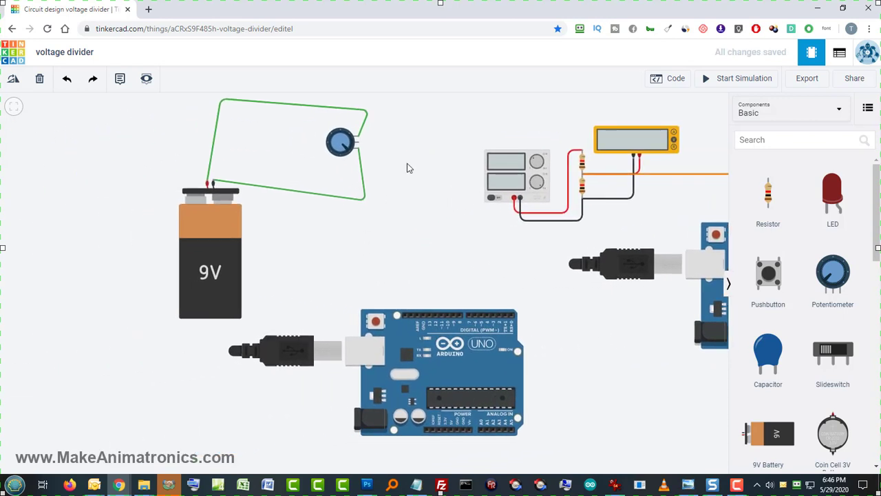
click(358, 143)
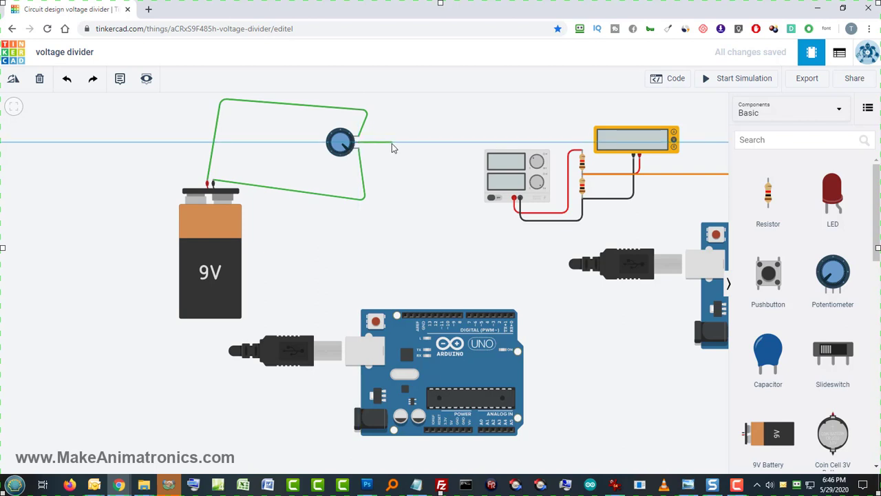
click(405, 148)
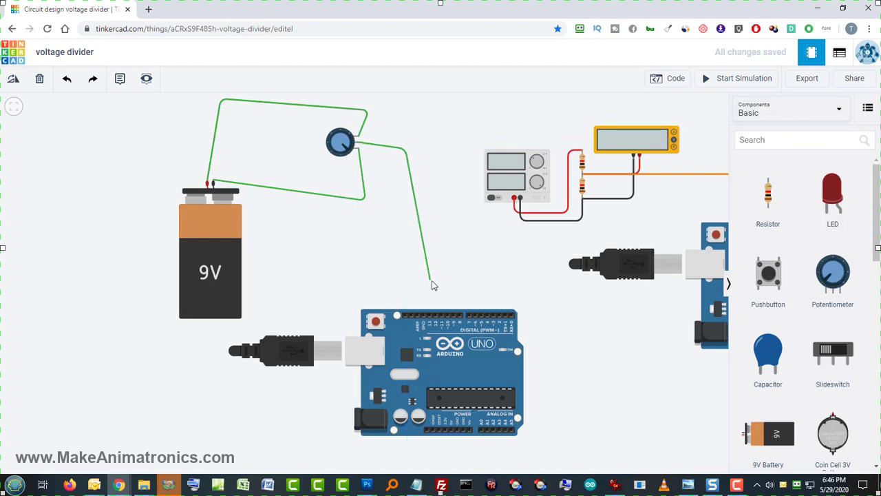
click(468, 314)
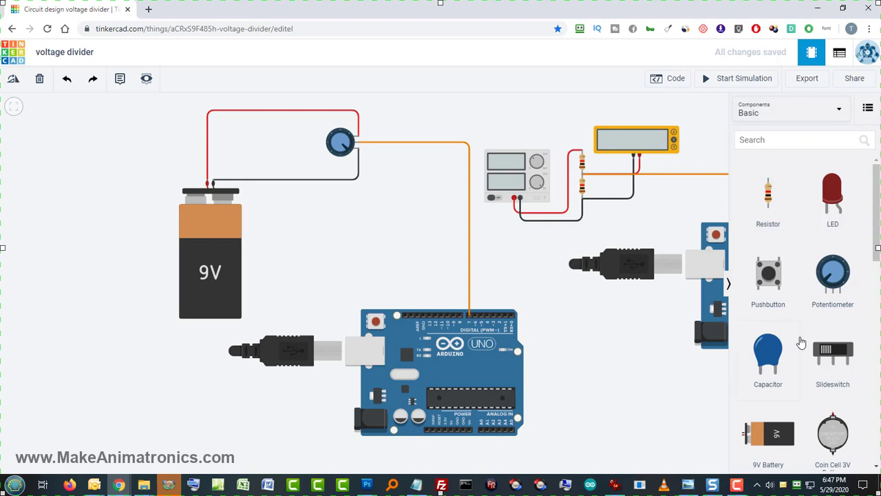
Add a slide switch above the potentiometer and route the battery's red lead through it
drag(826, 352, 285, 132)
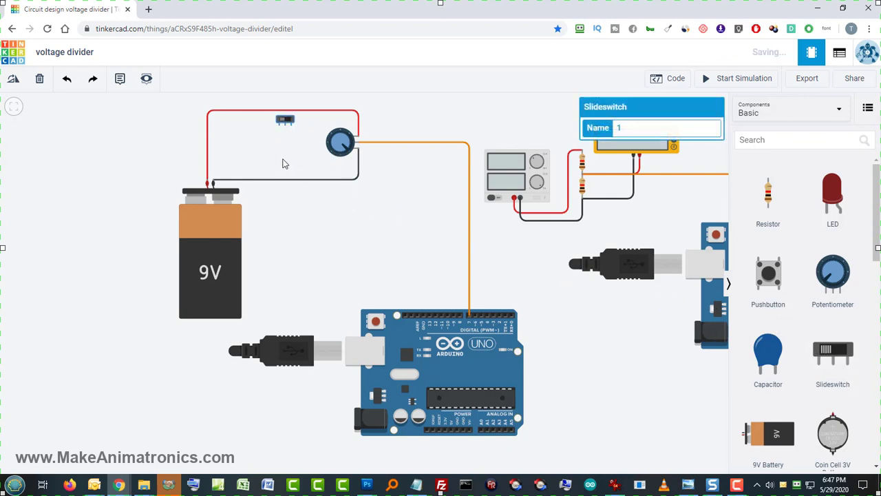
click(281, 260)
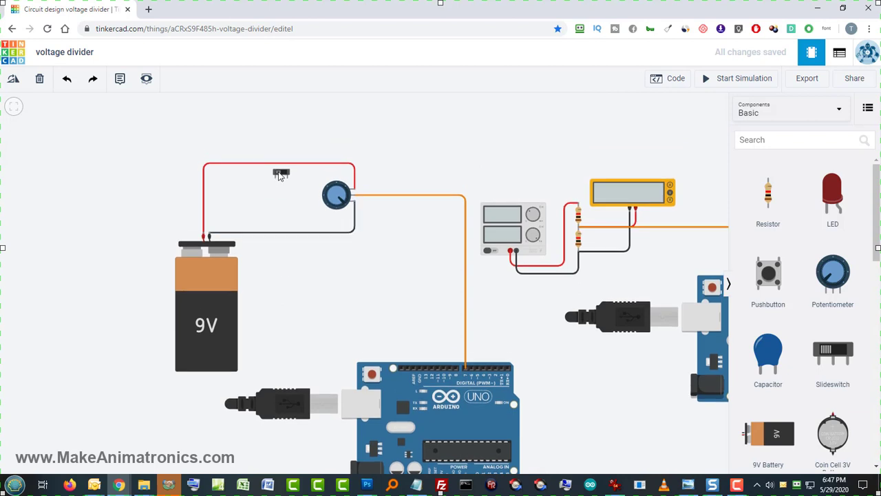
drag(280, 175, 283, 148)
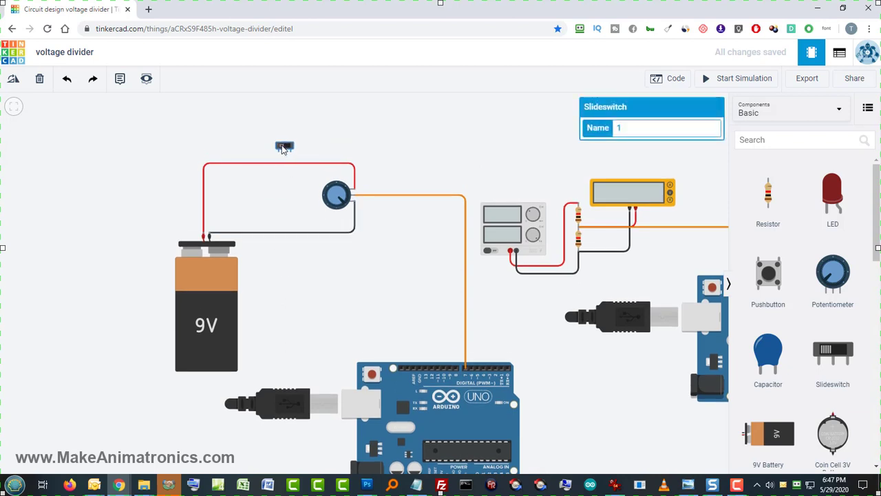
click(355, 190)
drag(352, 189, 279, 158)
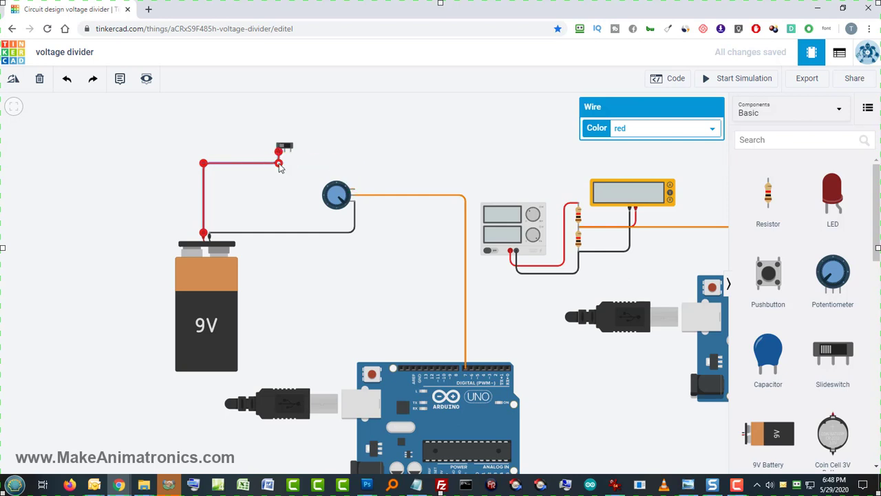
click(285, 151)
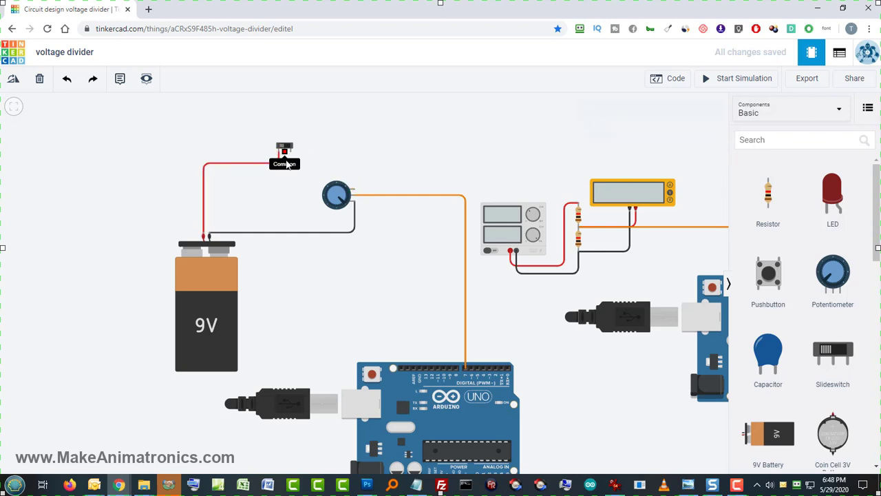
click(355, 188)
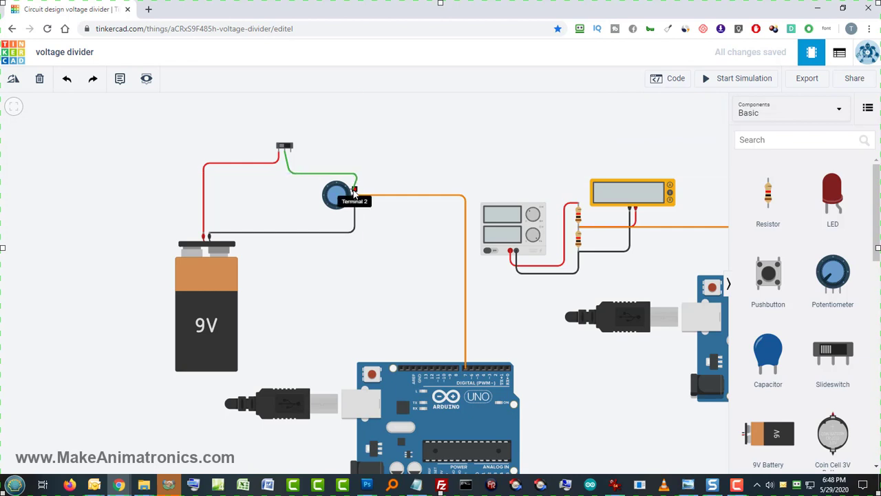
click(336, 198)
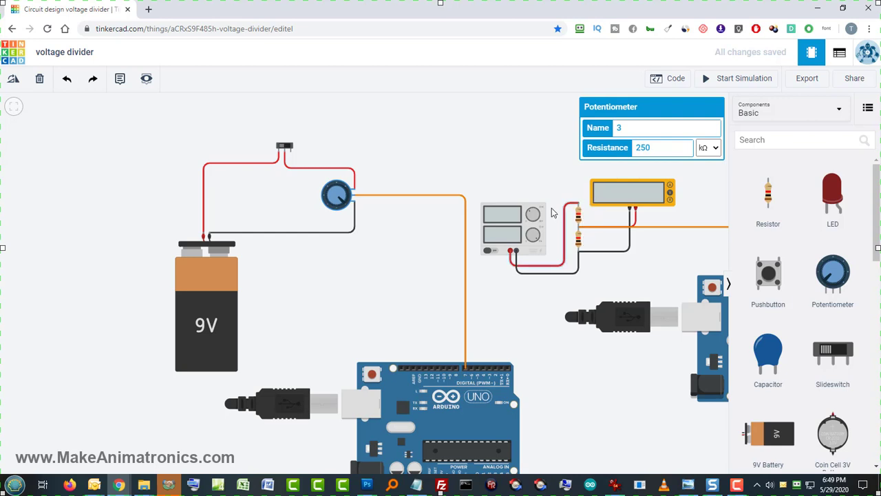
Set the potentiometer's resistance to 2 kΩ and delete the orange wiper-to-Arduino wire
double_click(645, 148)
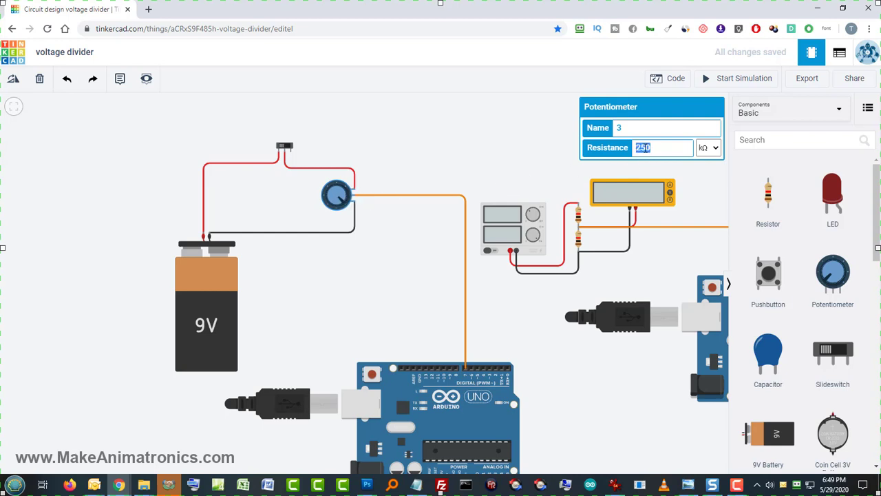
text(2)
click(378, 249)
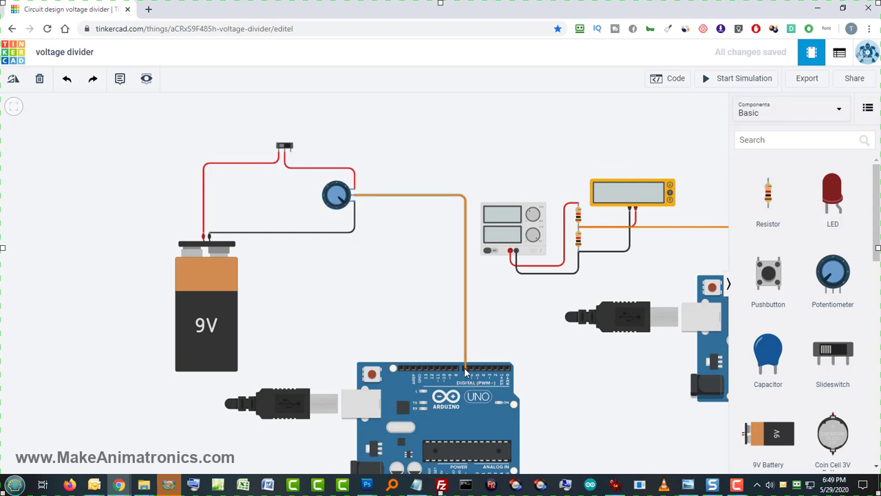
click(465, 336)
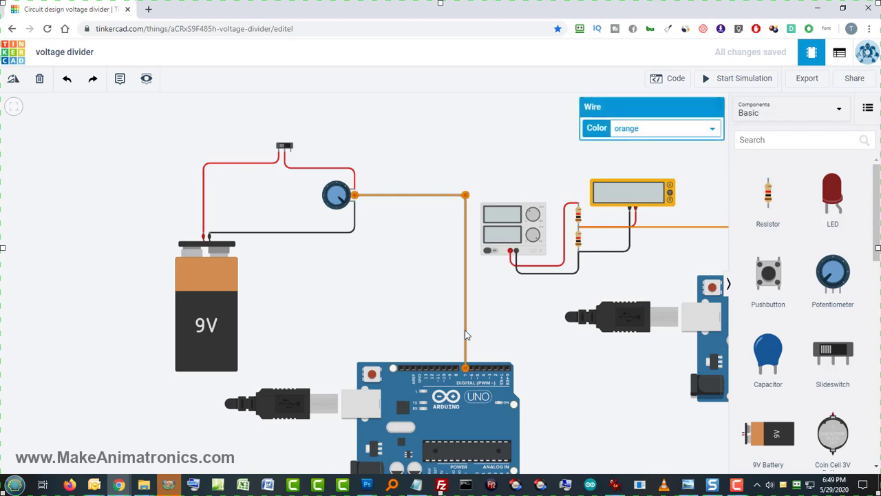
key(Delete)
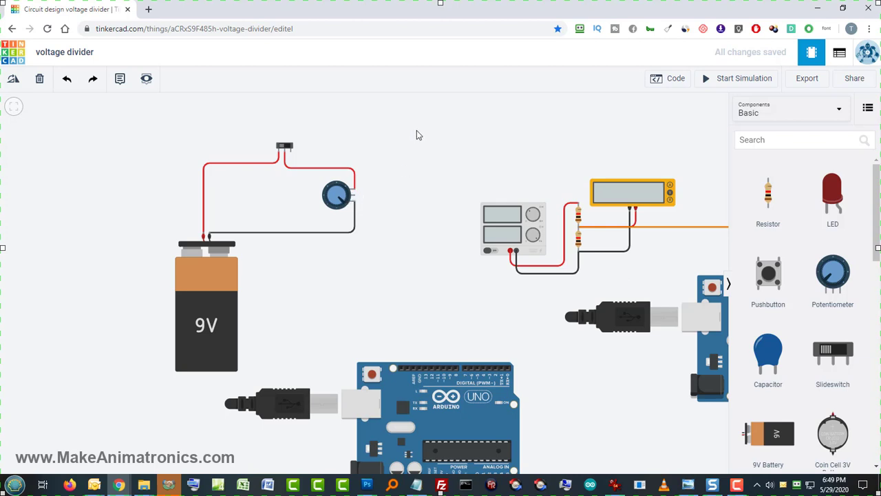
Duplicate the multimeter and place the copy above the potentiometer circuit
click(618, 193)
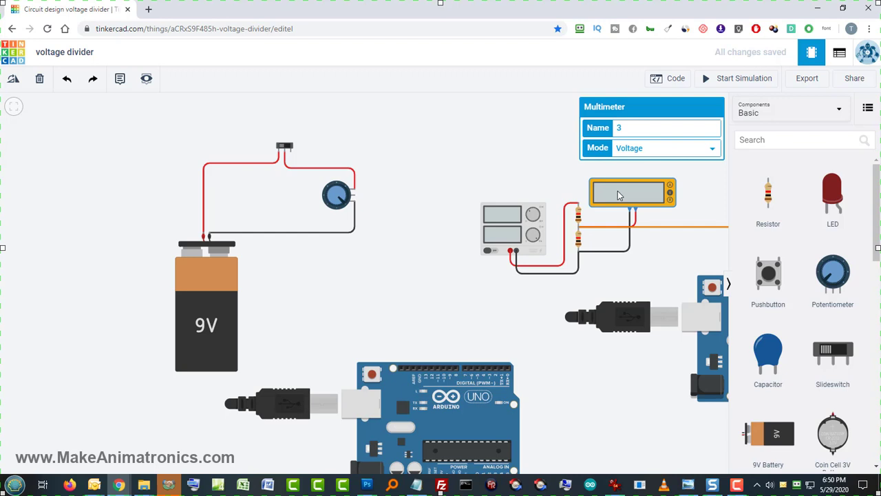
key(ctrl+d)
drag(618, 190, 407, 161)
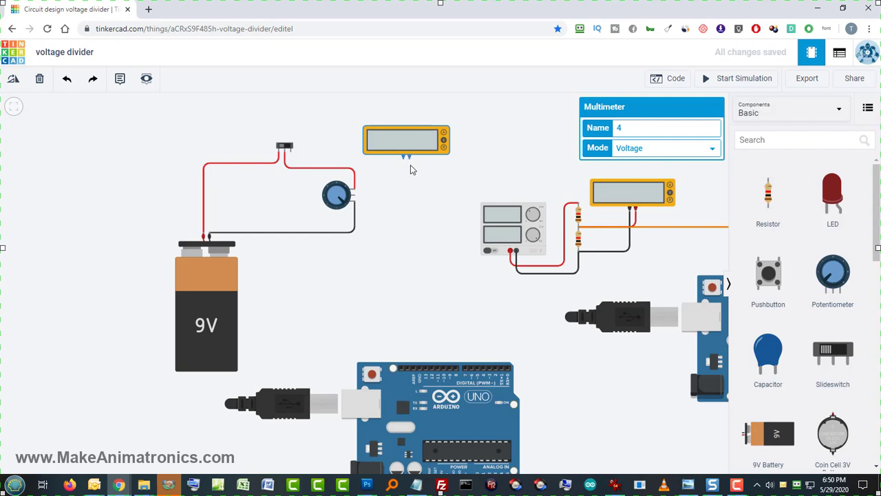
click(415, 170)
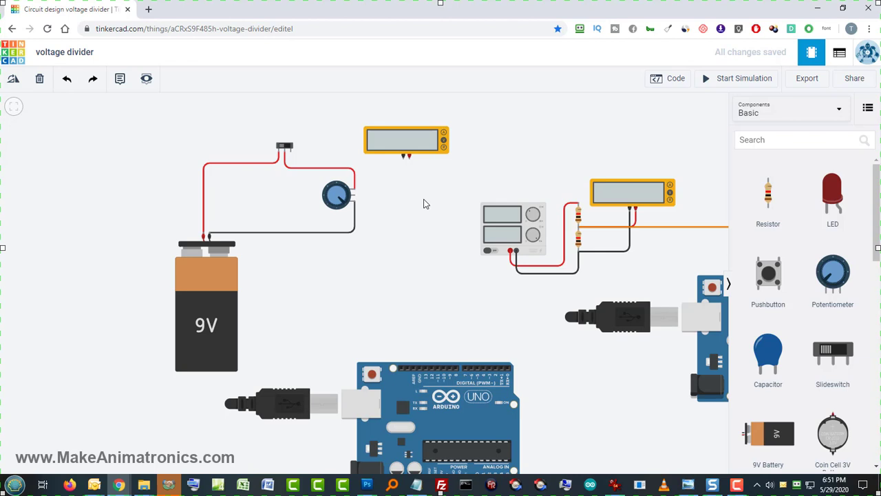
Wire the new meter's positive and negative leads to the potentiometer's terminals
click(409, 158)
click(410, 192)
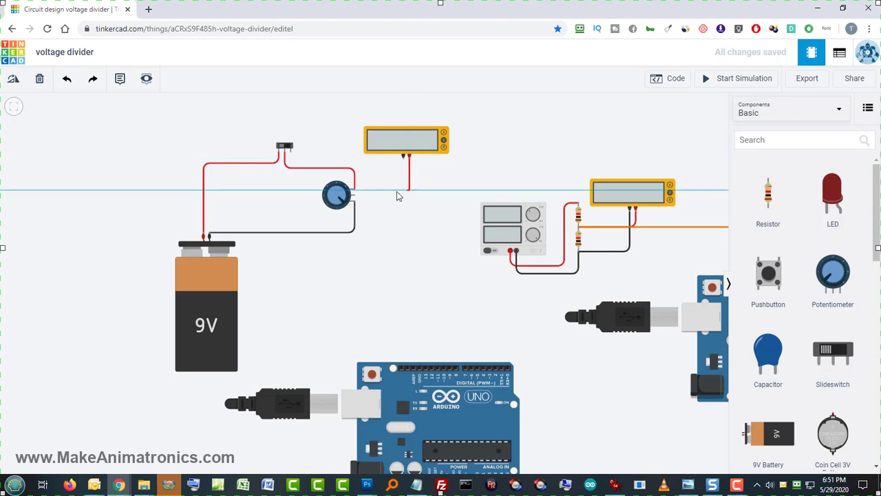
click(353, 195)
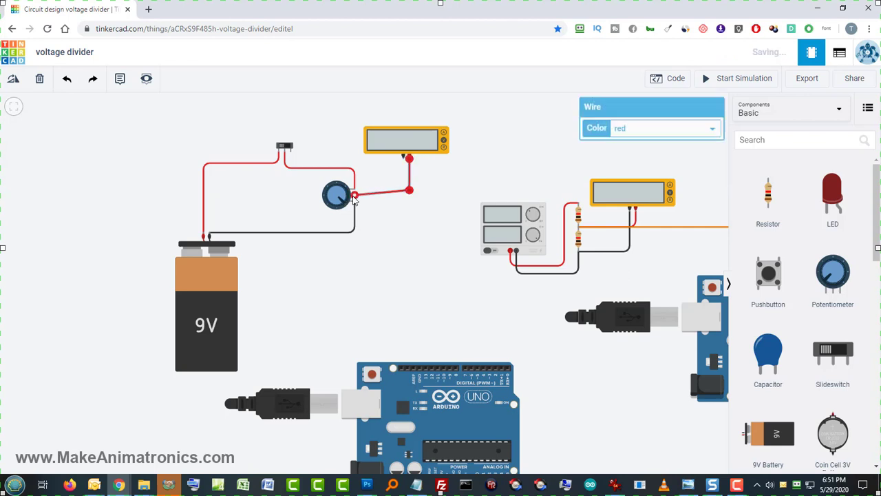
click(404, 157)
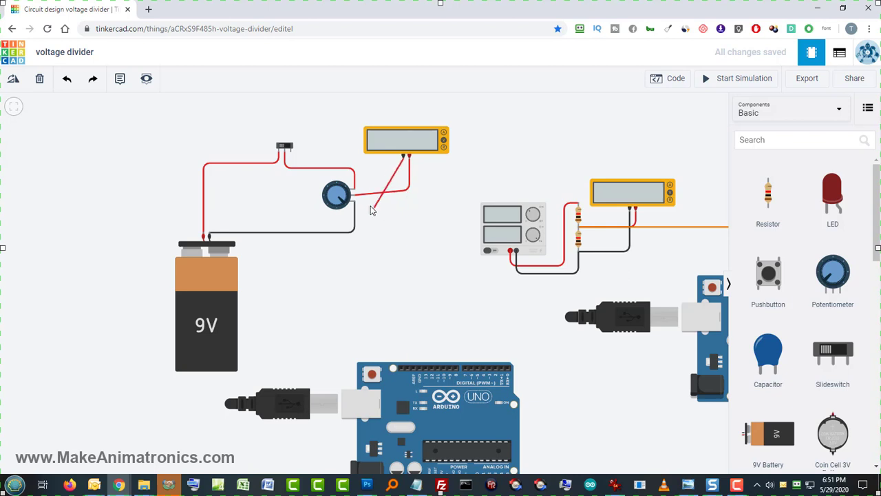
click(353, 201)
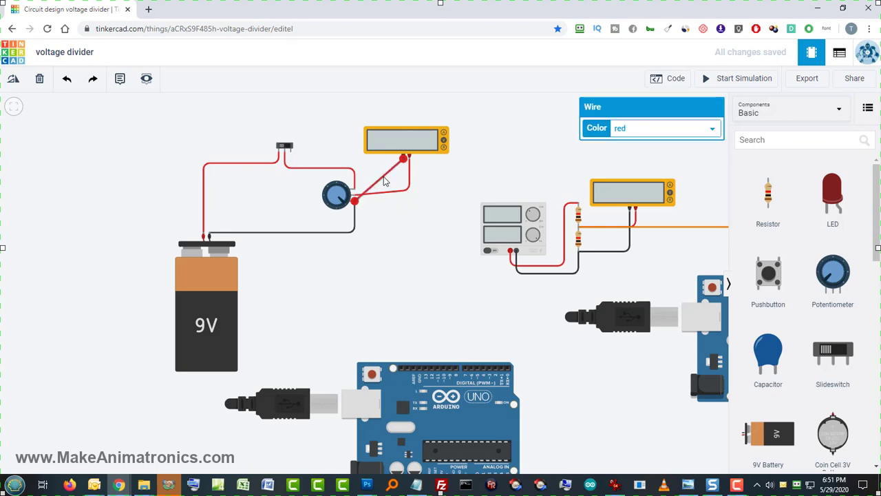
click(429, 220)
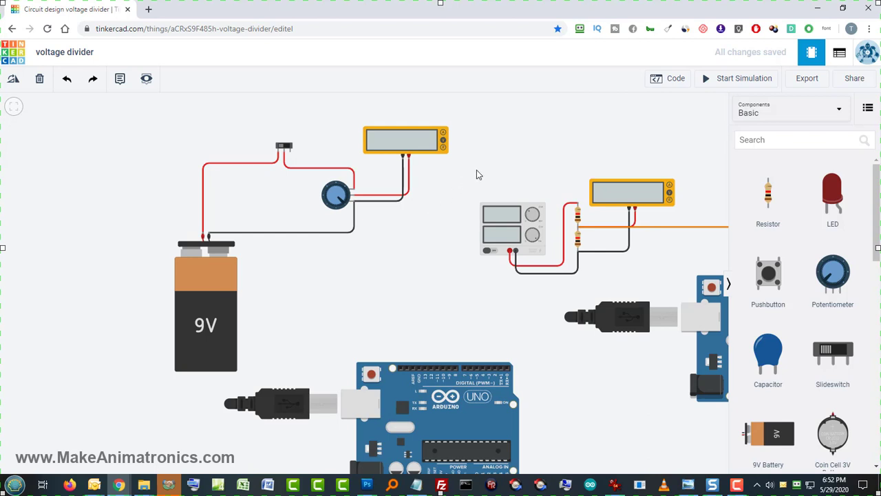
Simulate, turn the potentiometer knob up, then flip the slide switch off so the meter reads 0.00 V
click(733, 78)
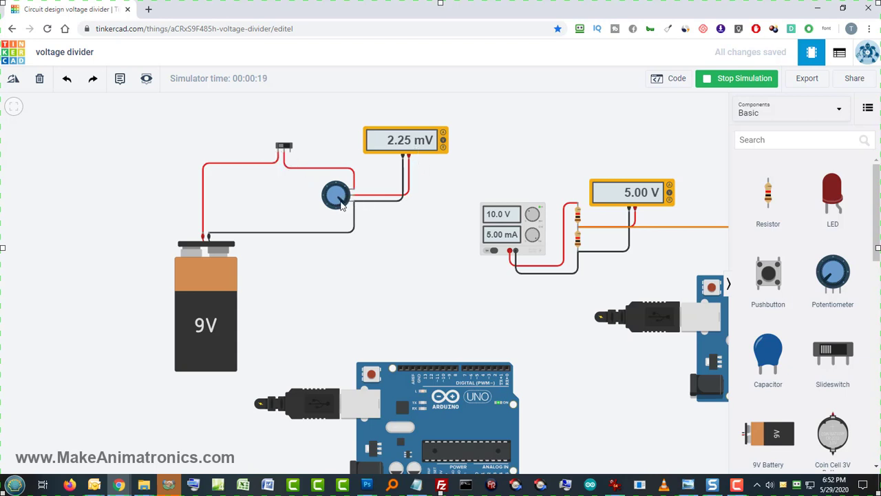
drag(341, 201, 328, 198)
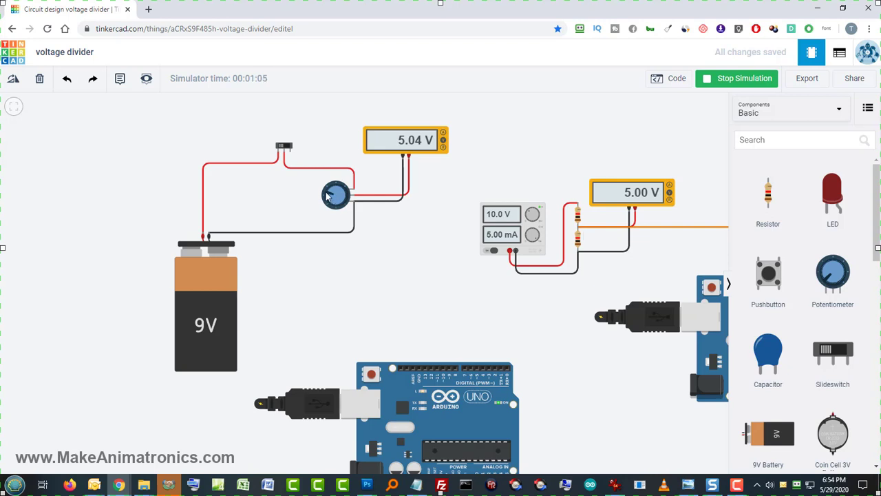
click(328, 196)
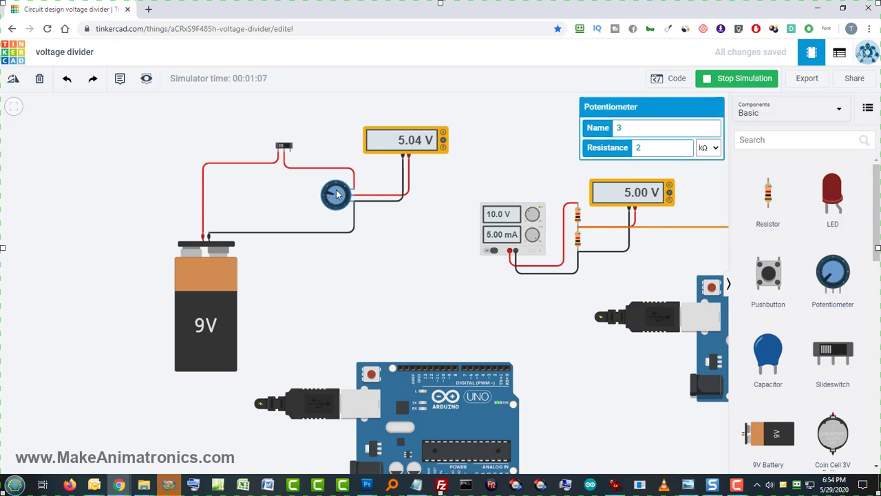
drag(327, 197, 334, 204)
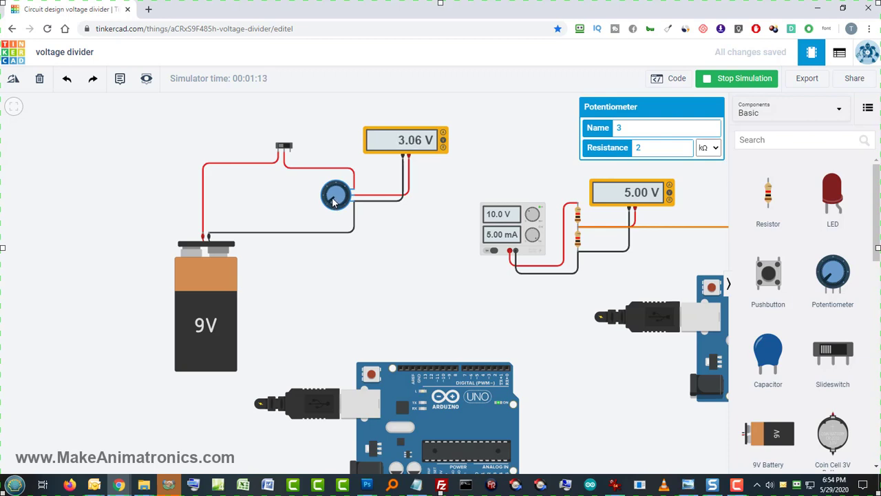
click(286, 147)
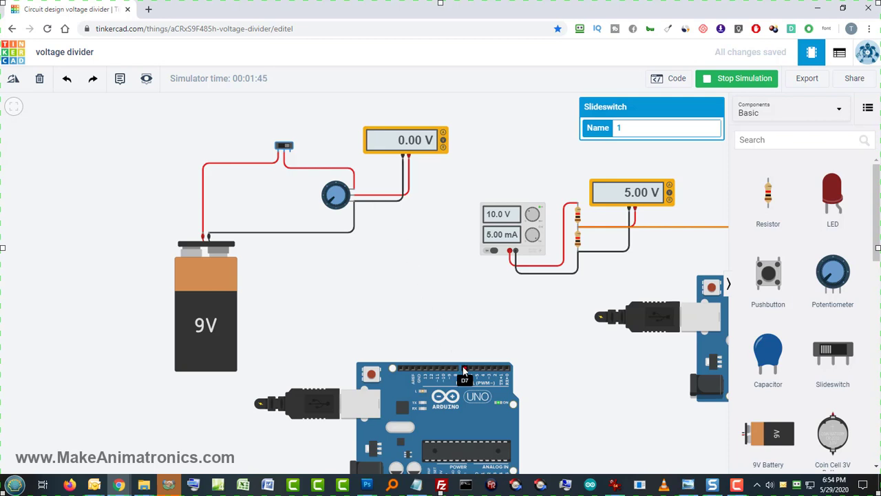
Stop the simulation and wire Arduino pin 7 to the potentiometer's wiper with an orange wire
click(726, 82)
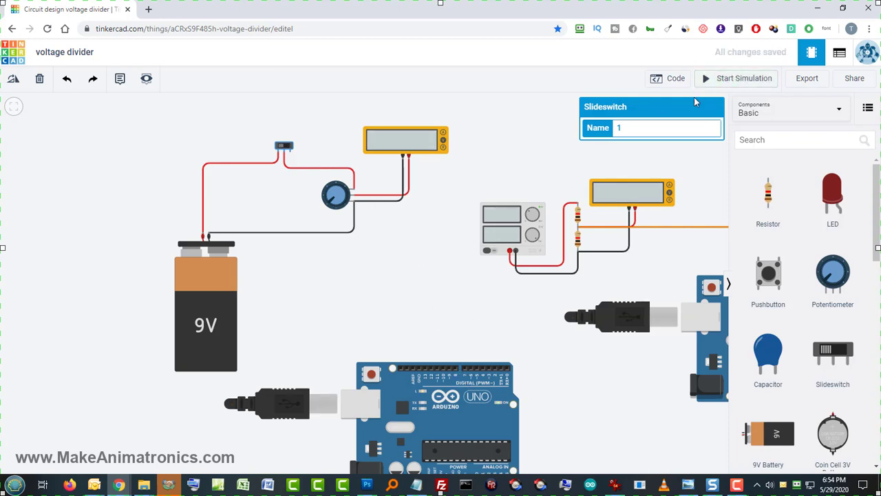
click(463, 367)
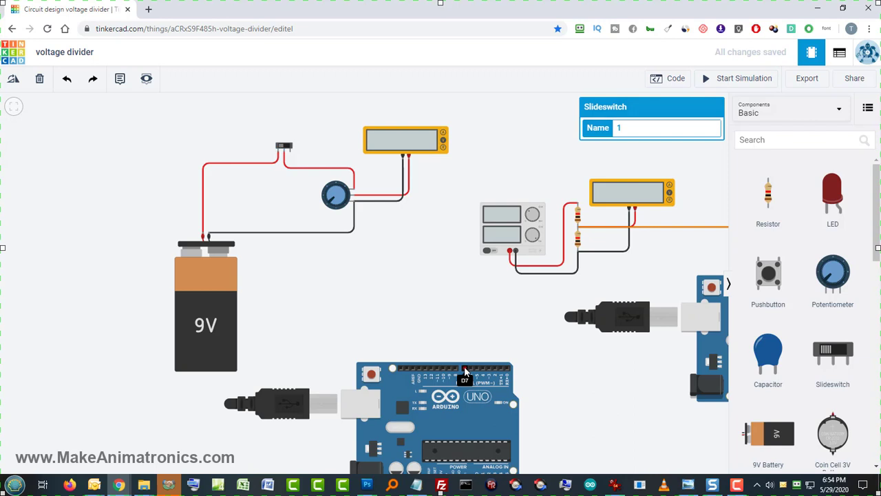
click(432, 188)
click(354, 195)
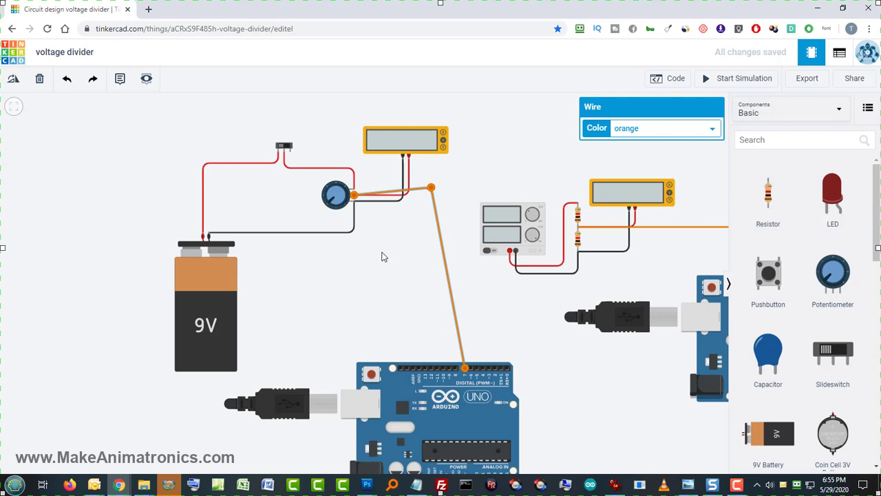
click(406, 254)
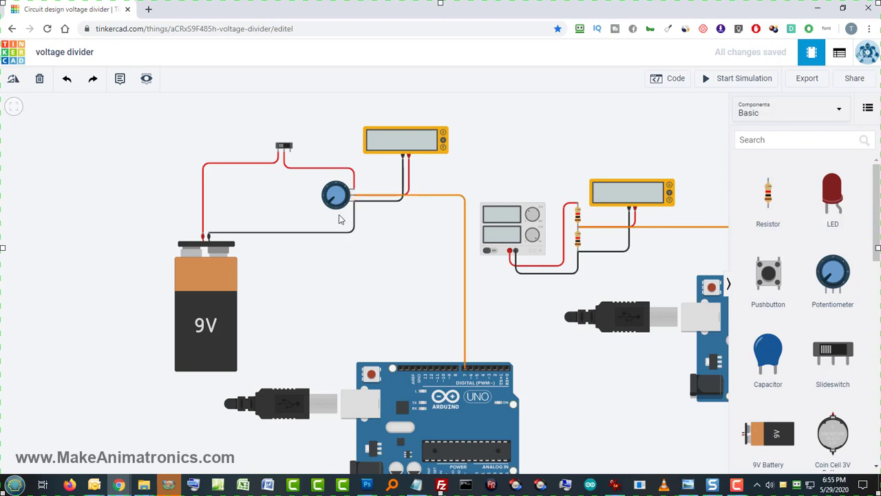
Restart the simulation and toggle the slide switch off and back on
click(285, 146)
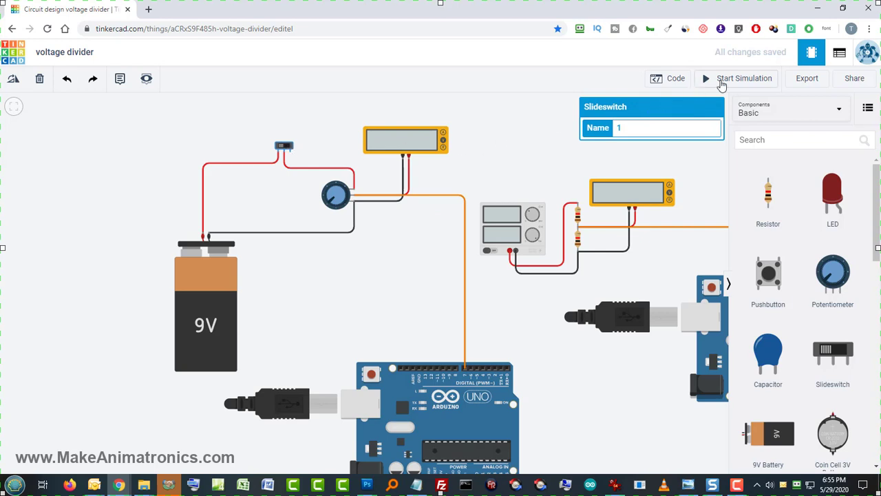
click(720, 82)
click(287, 149)
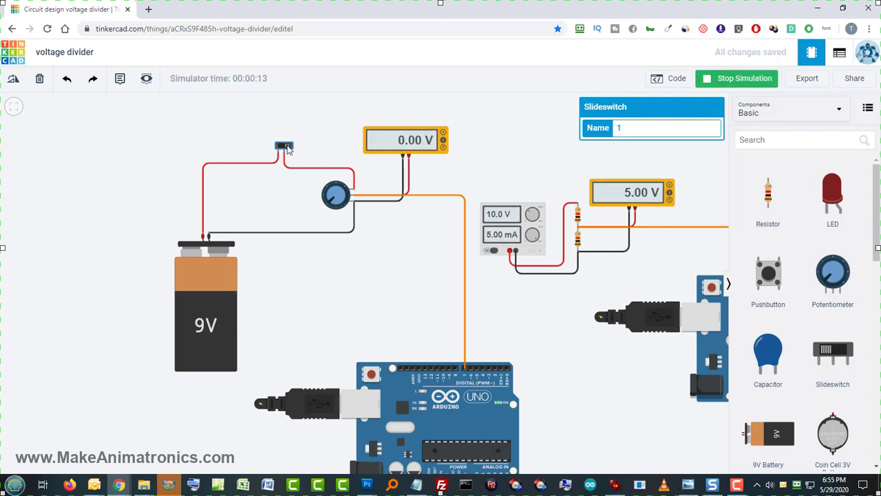
click(285, 149)
Set the bench power supply to 9 V, bringing the divider meter to 4.50 V
click(497, 216)
double_click(624, 148)
text(9)
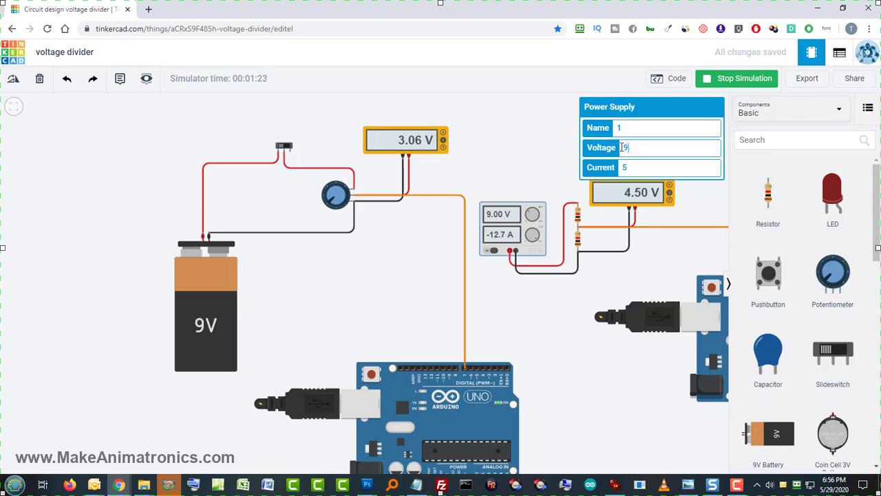
click(535, 320)
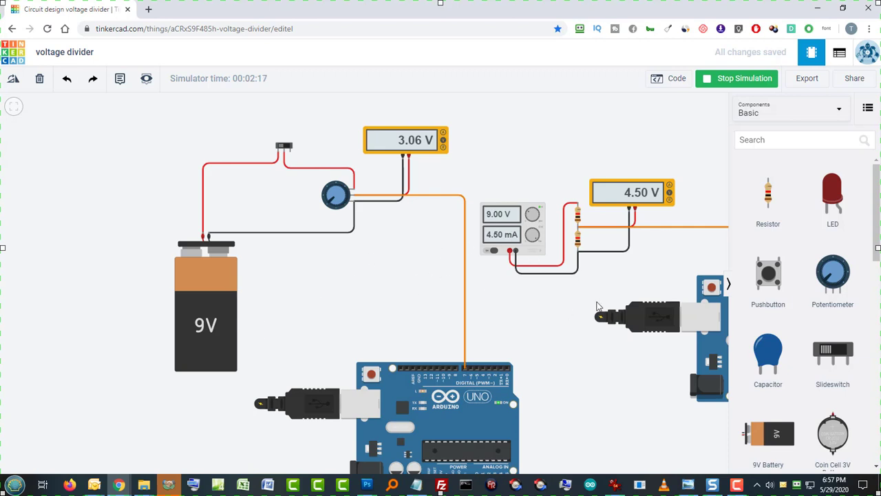
drag(660, 248, 549, 248)
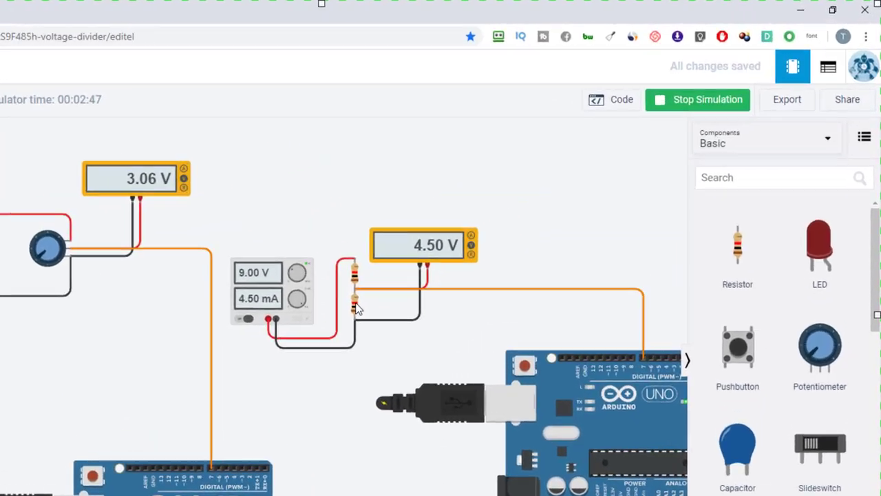
Try the lower resistor at 2, 1.5, 1.3 and 1.2 kΩ, then bring the battery circuit into view
click(354, 305)
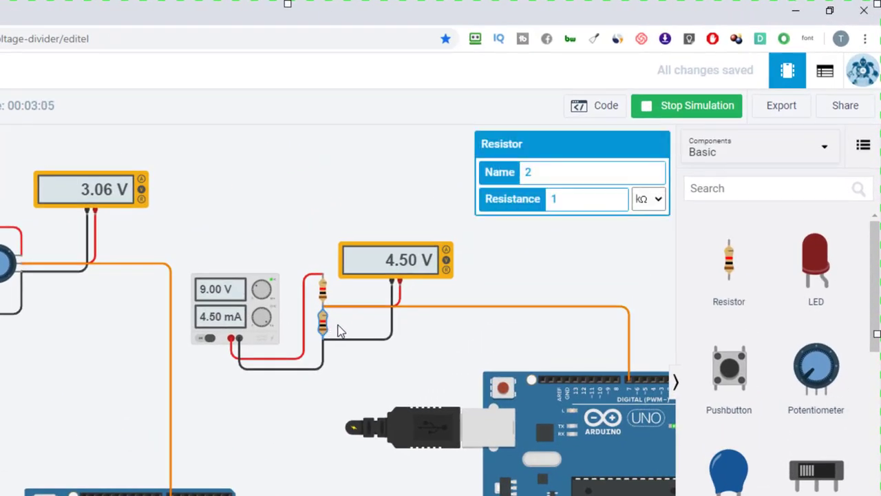
double_click(553, 199)
text(2)
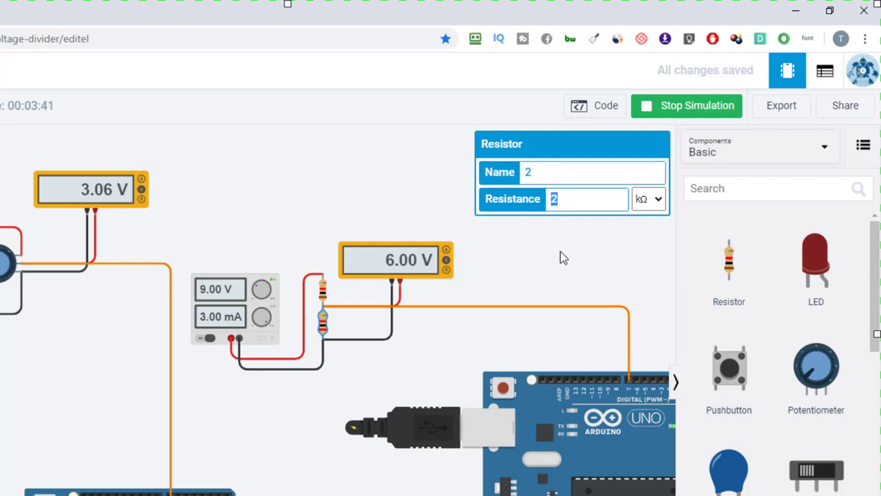
text(1.)
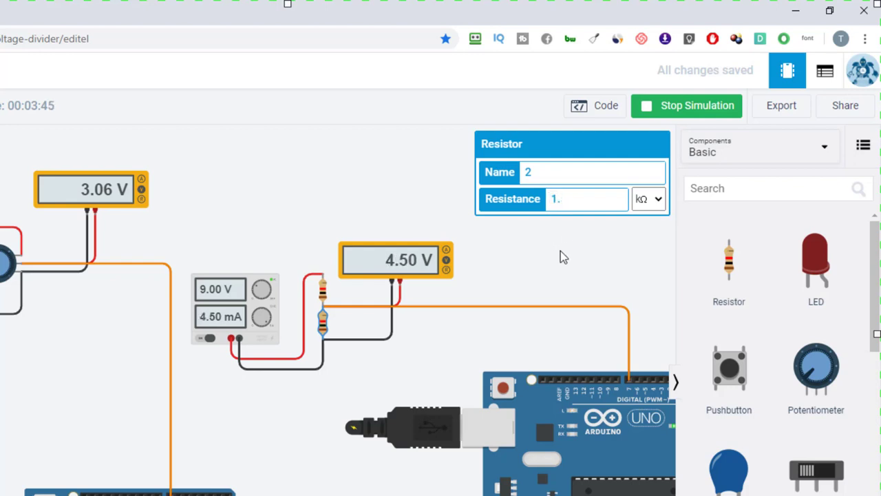
text(53)
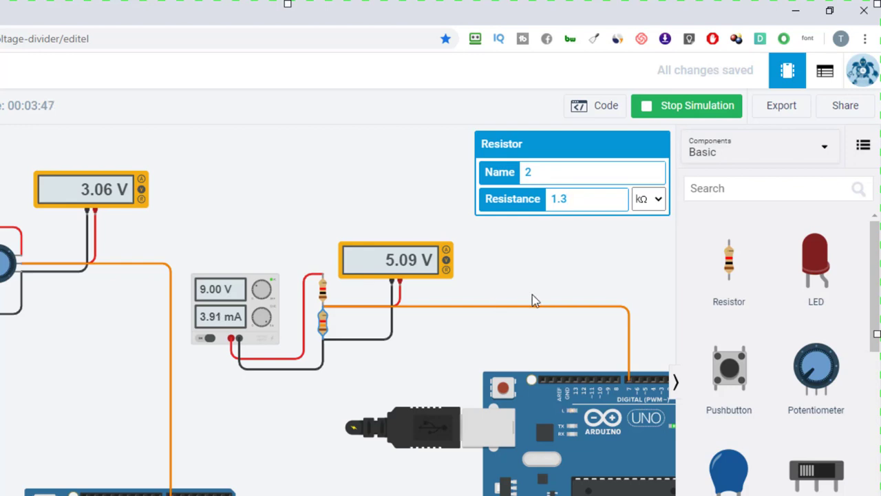
key(BackSpace)
text(2)
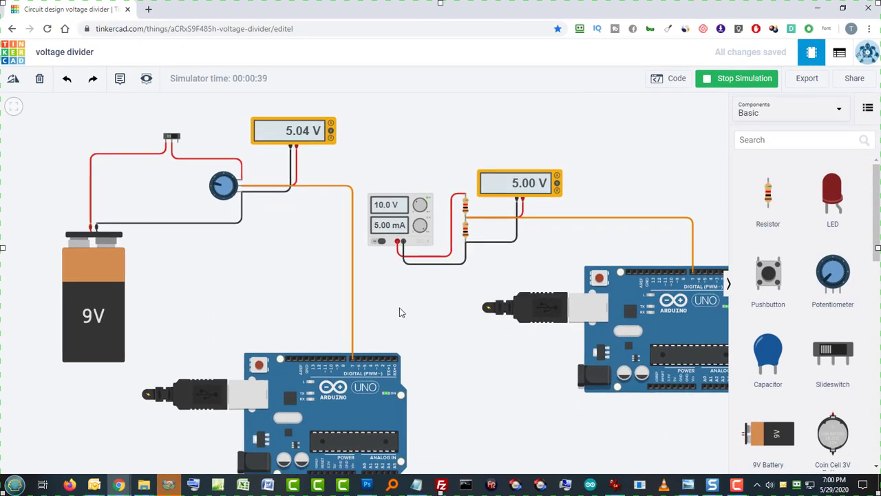
drag(278, 288, 584, 296)
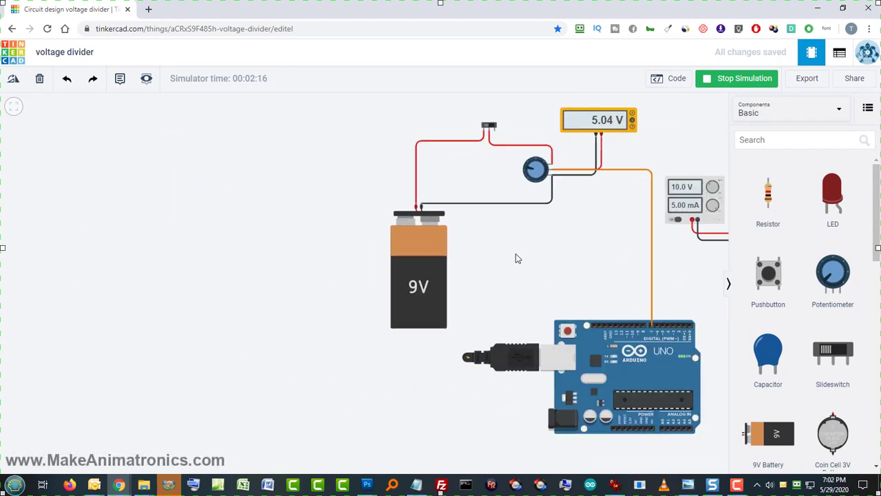
drag(517, 255, 538, 257)
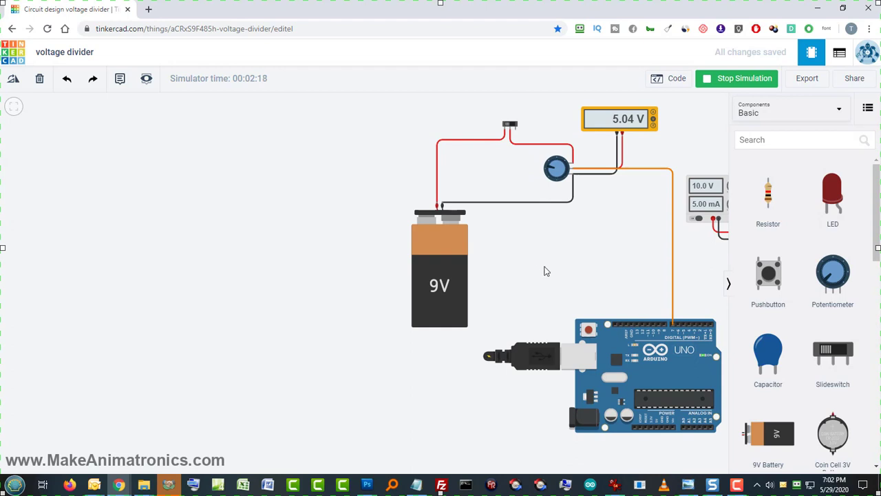
Bring up the voltage-divider schematics image from the taskbar to compare with the circuits
click(684, 484)
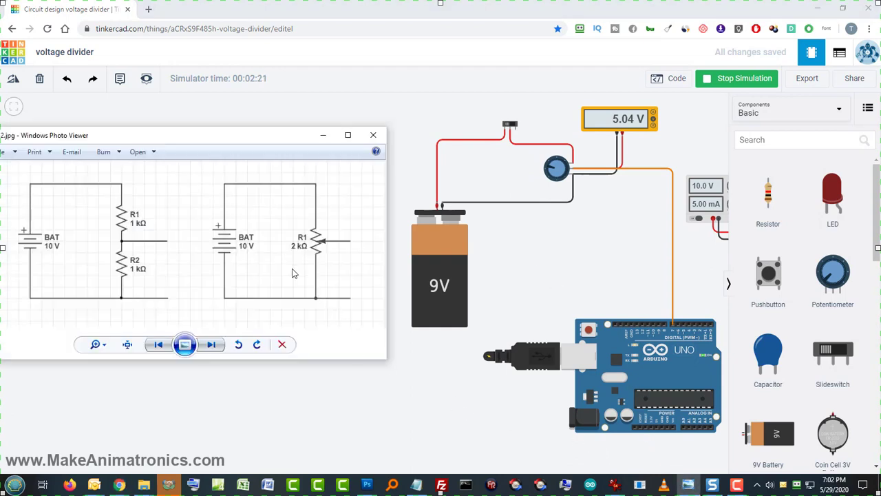